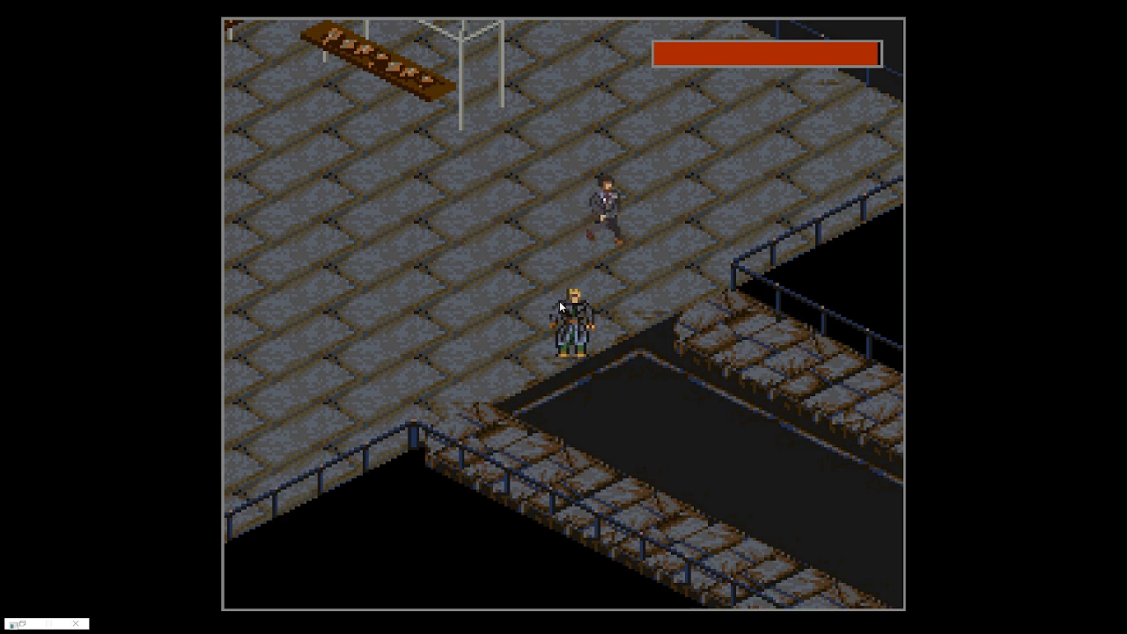
key("z")
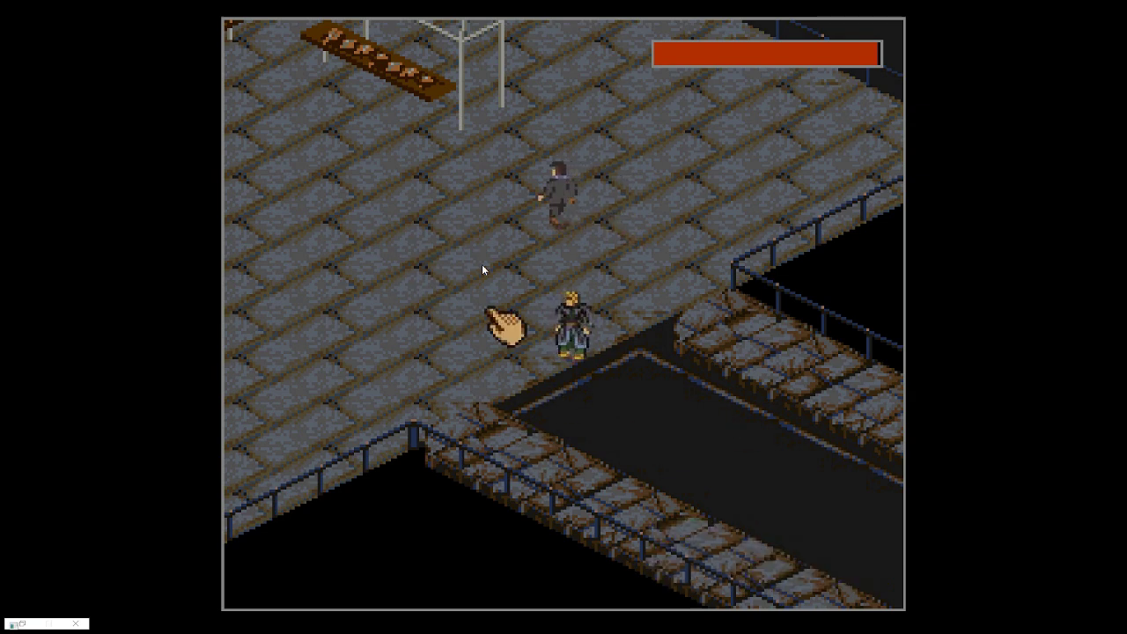
key("x")
key("Right")
key("Up")
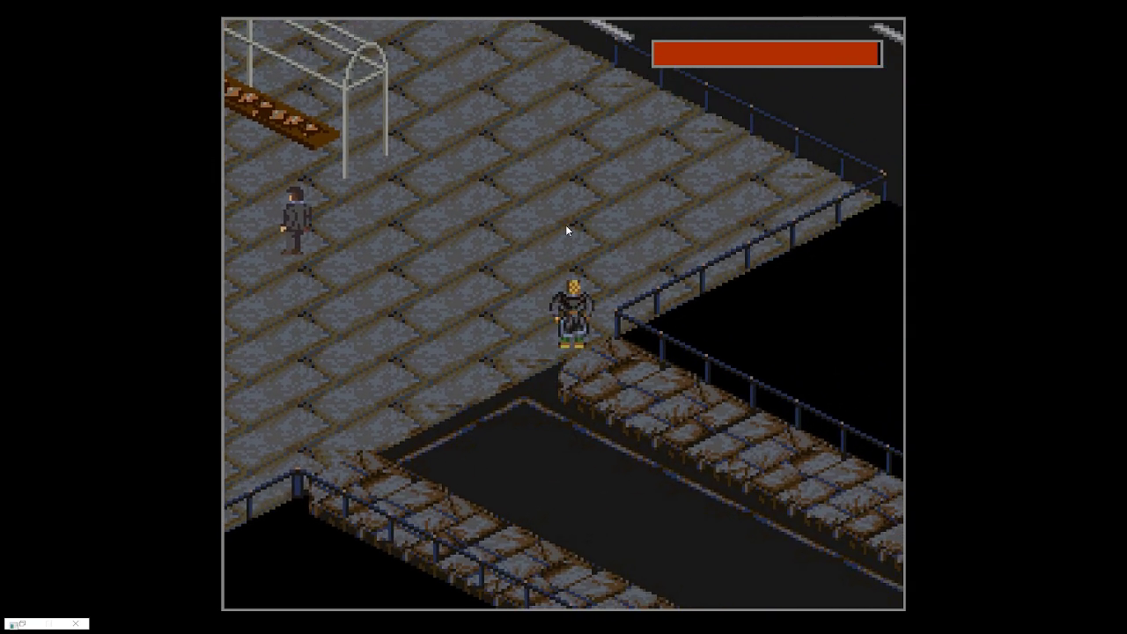
key("Left")
key("Right")
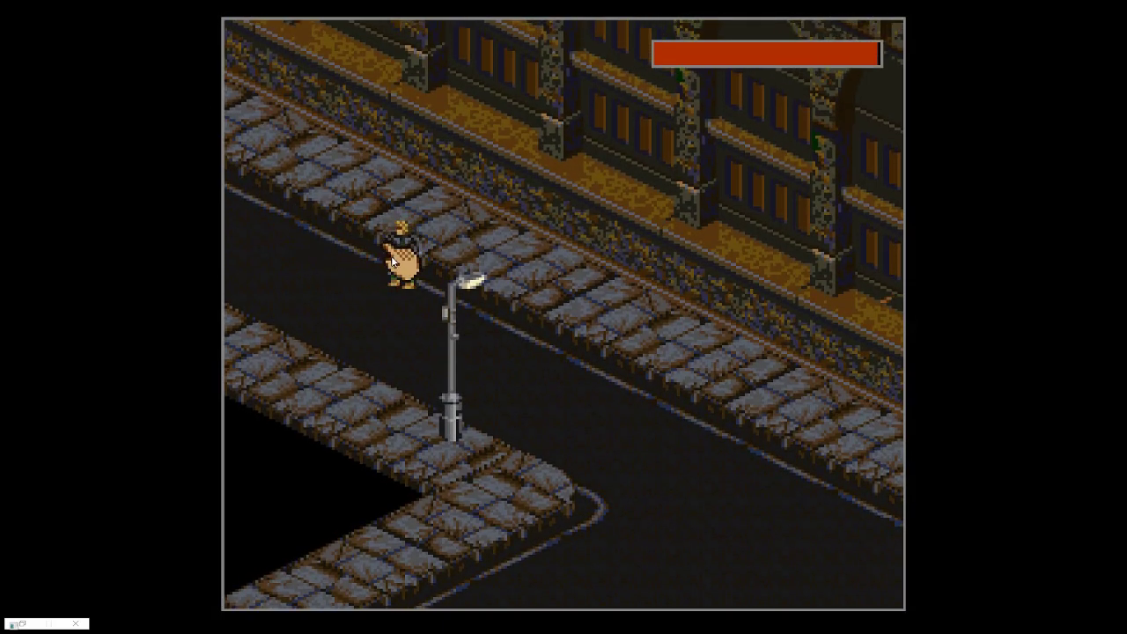
key("Right")
key("Left")
key("x")
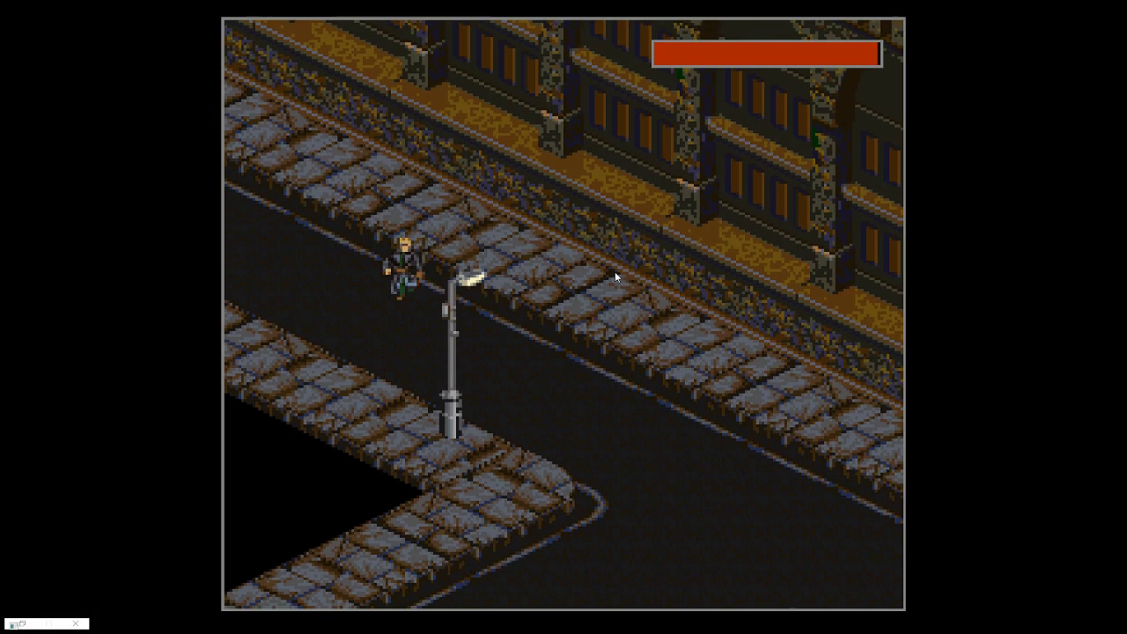
key("Right")
right_click(685, 282)
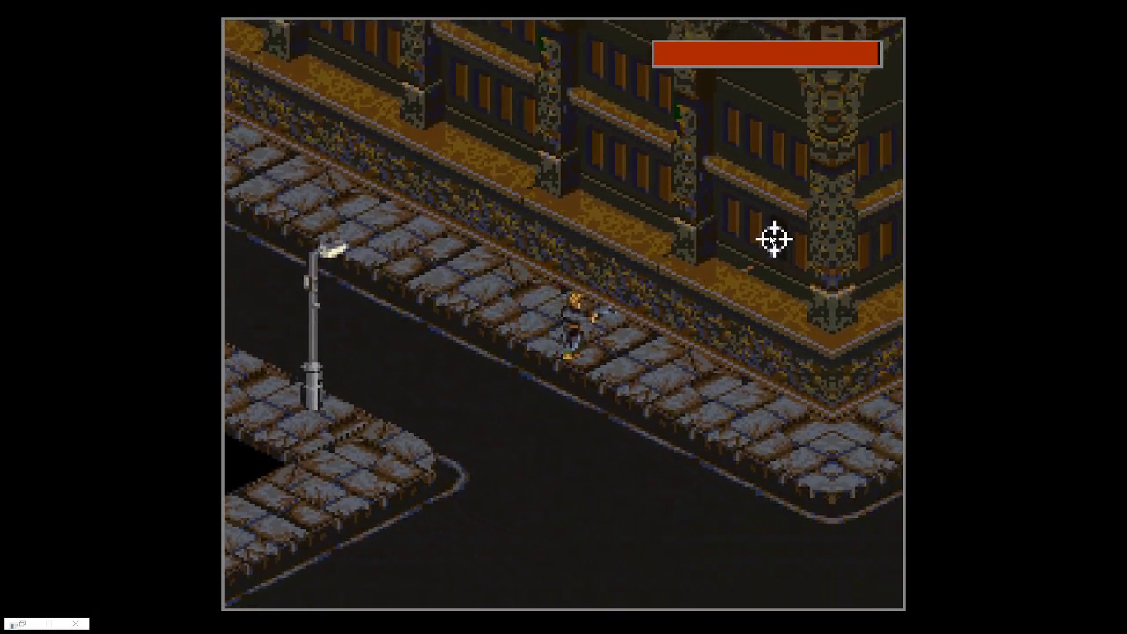
left_click(777, 253)
left_click(776, 252)
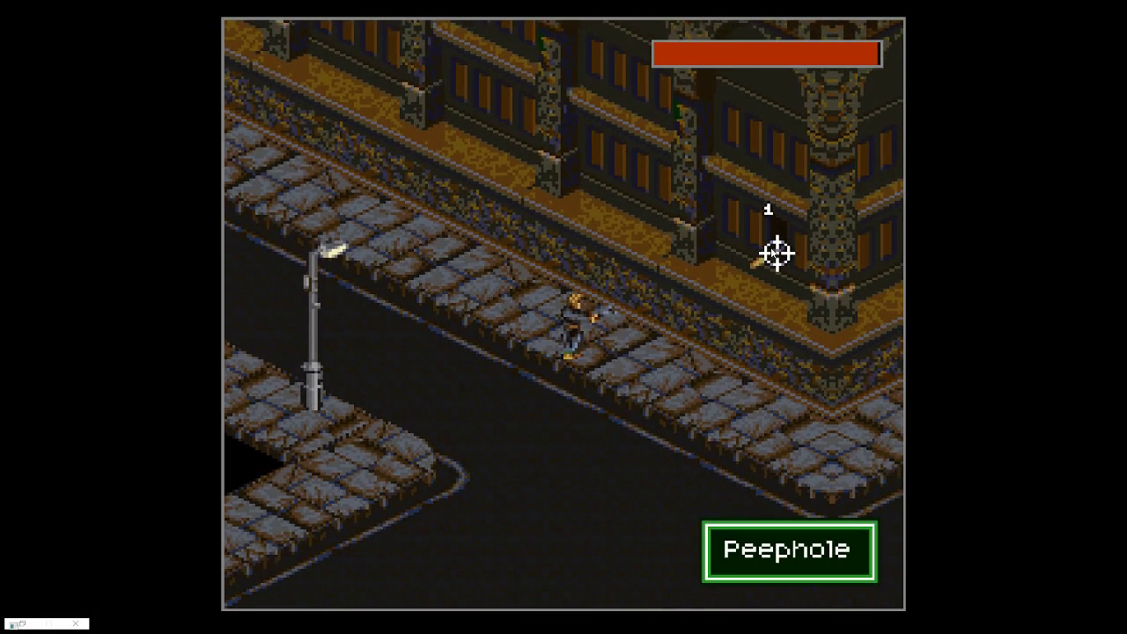
left_click(776, 253)
left_click(776, 253)
right_click(752, 267)
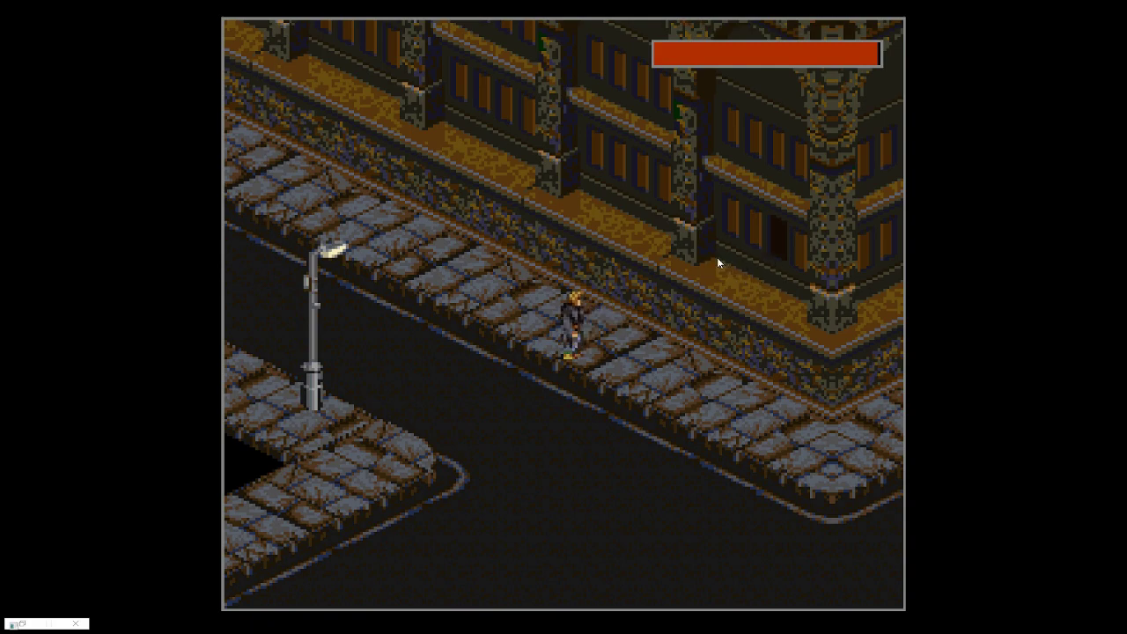
key("Right")
key("Right")
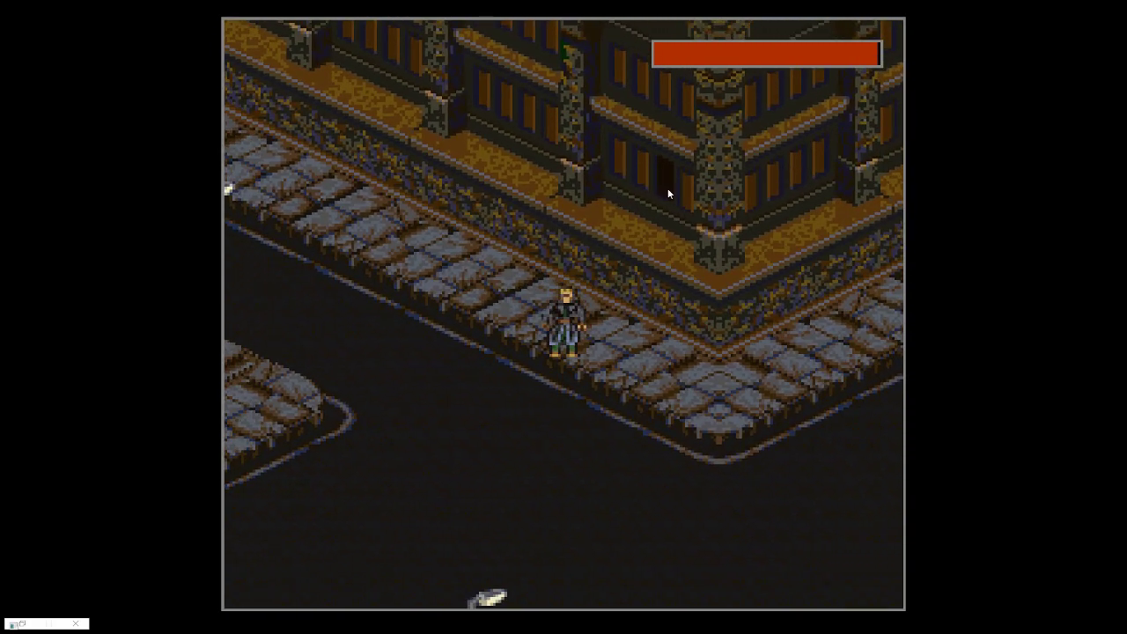
key("Right")
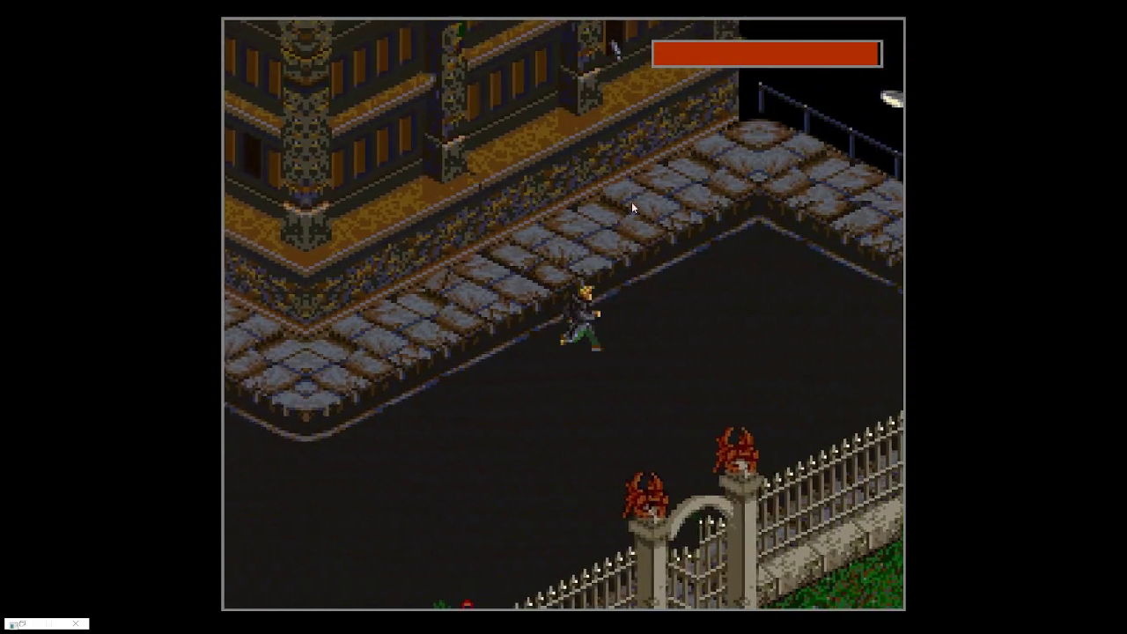
key("Up")
left_click(555, 215)
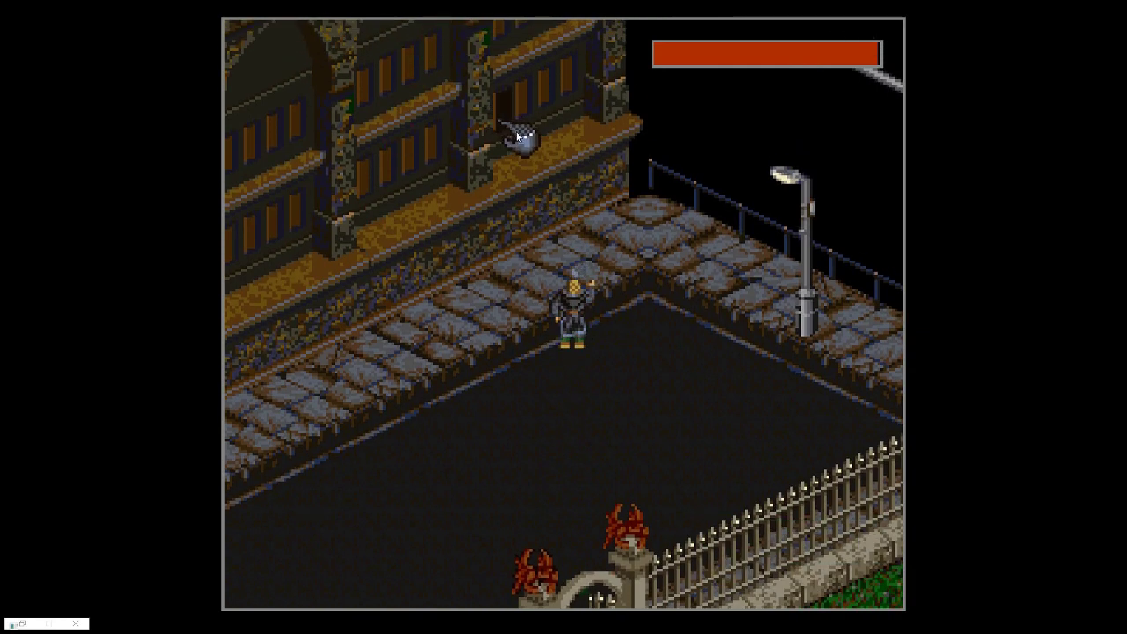
left_click(519, 133)
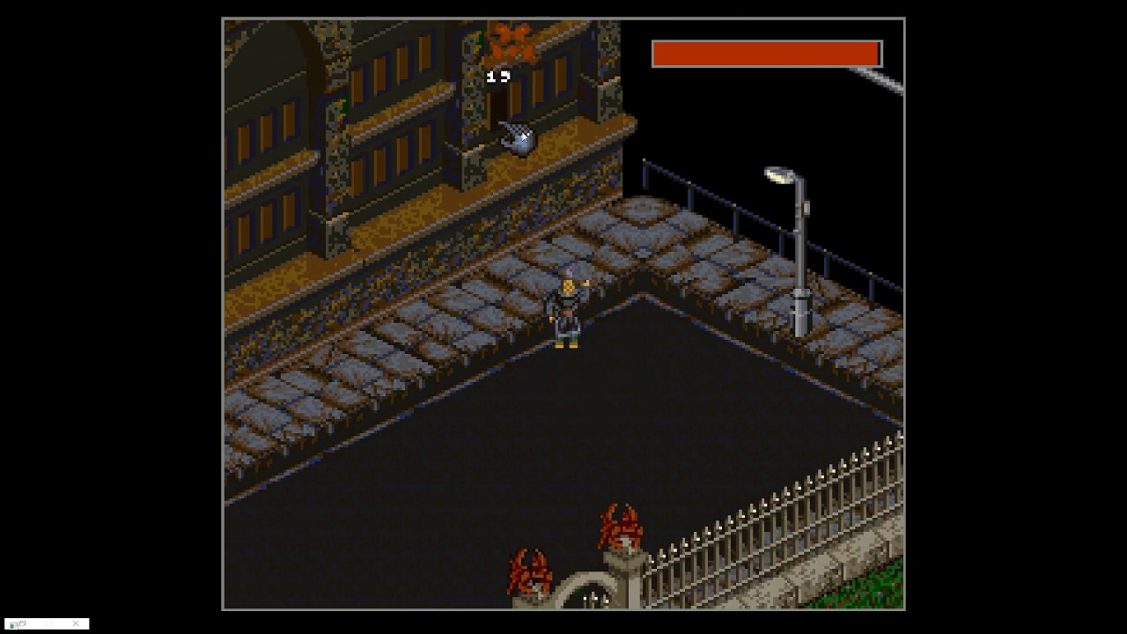
left_click(613, 247)
key("Down")
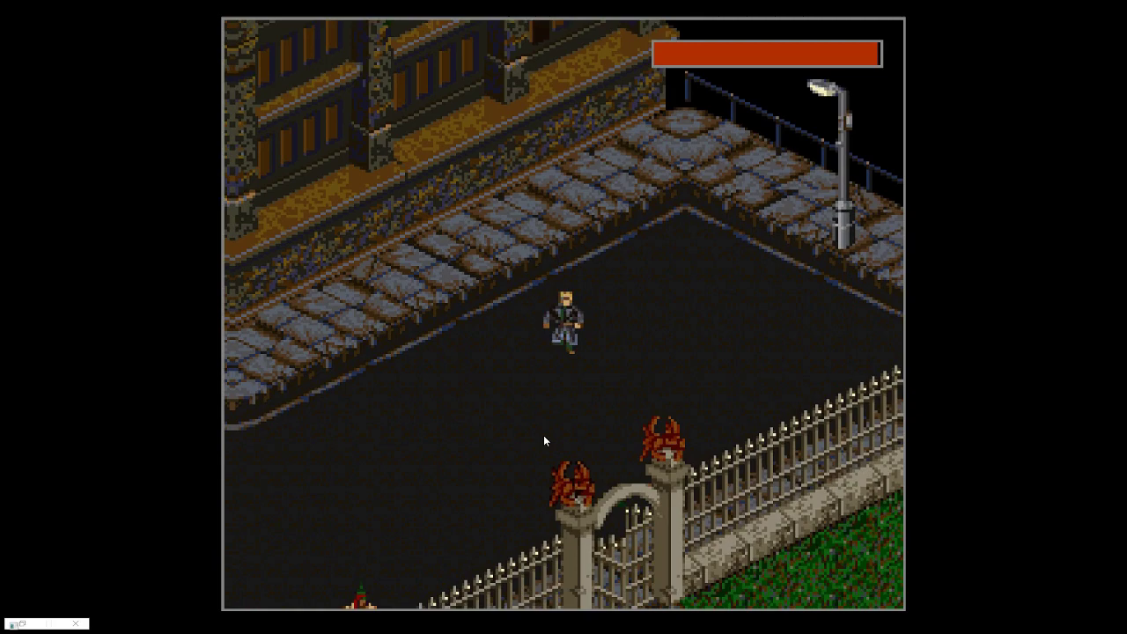
left_click(467, 522)
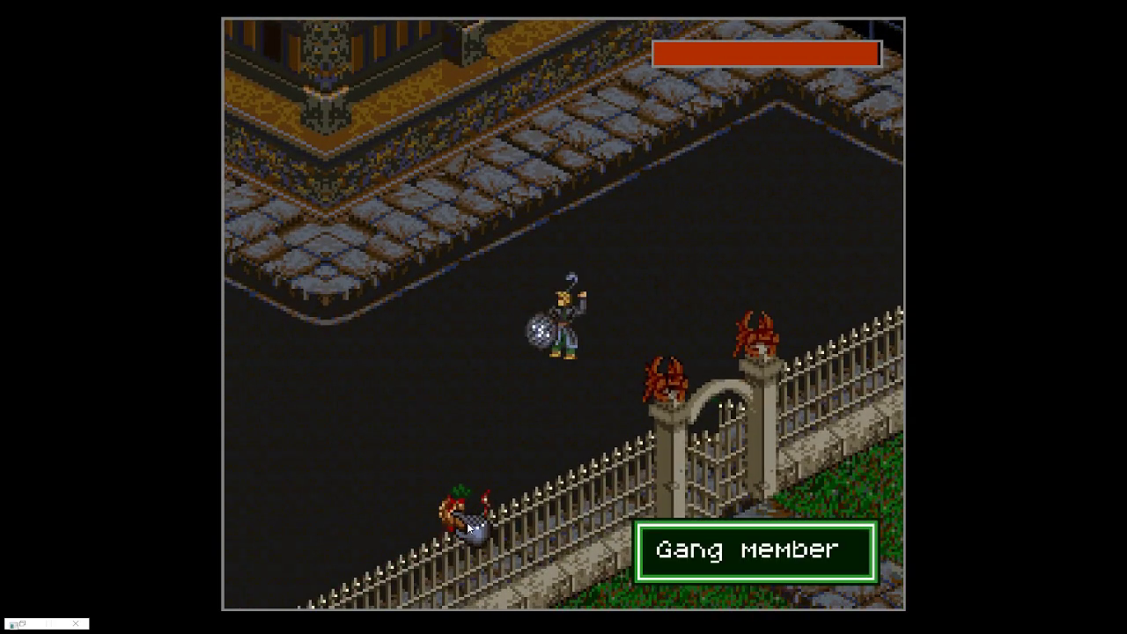
left_click(467, 523)
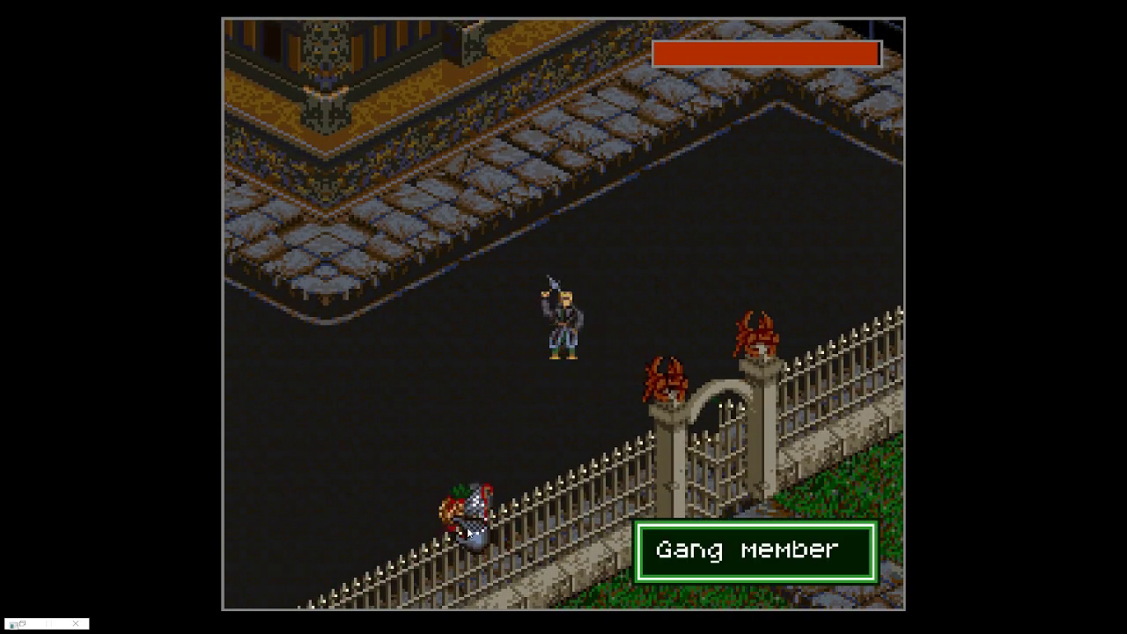
key("Left")
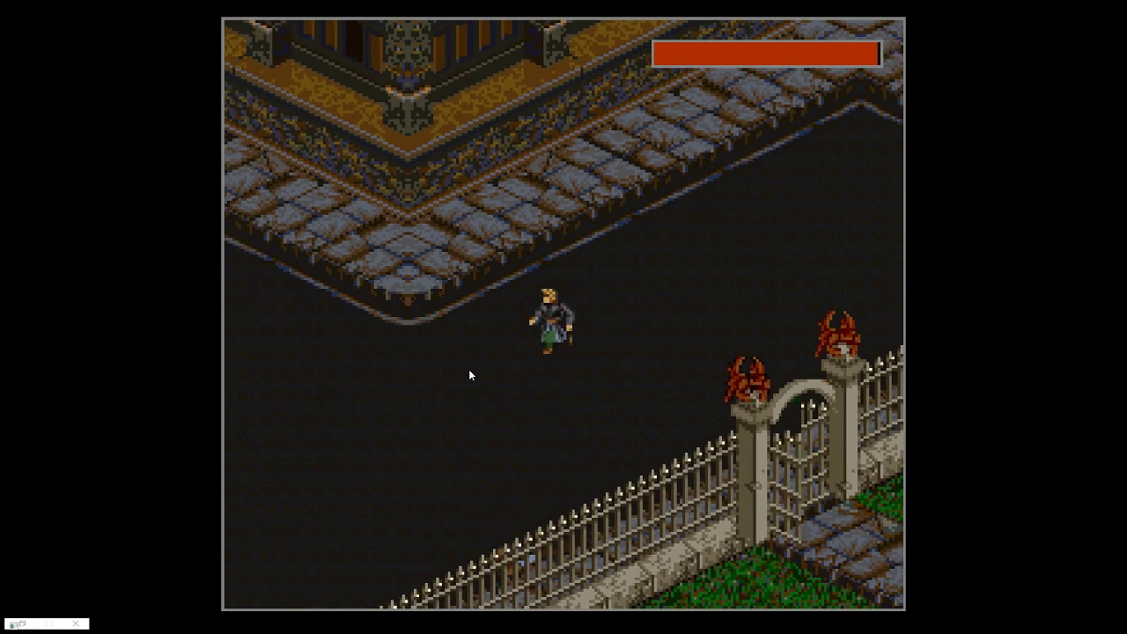
key("Down")
key("Down")
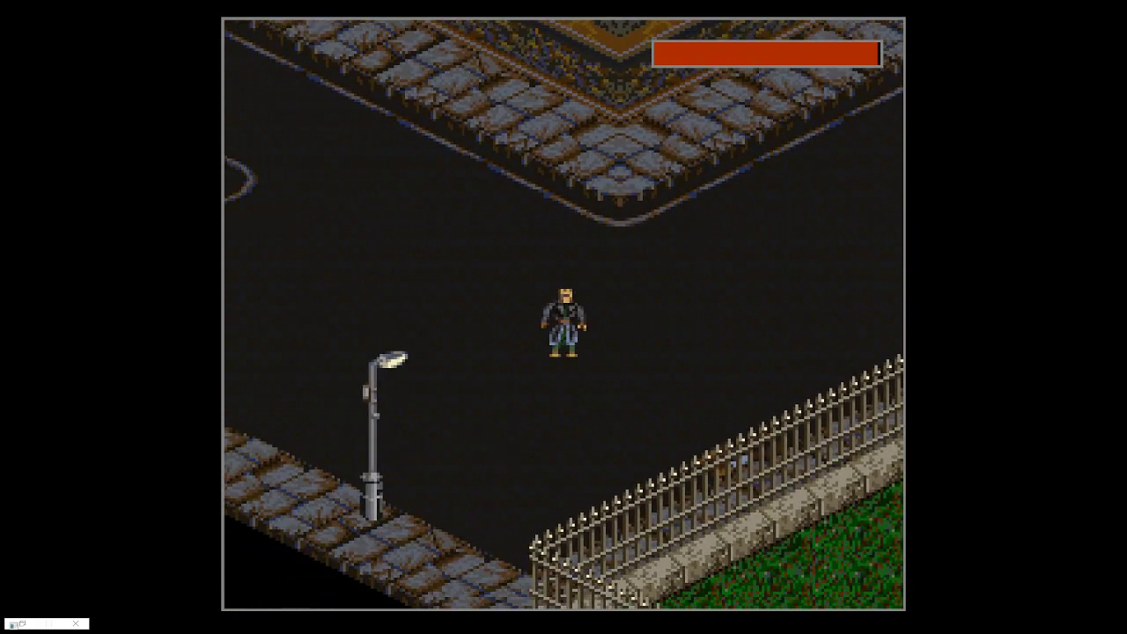
key("Down")
key("Up")
key("Down")
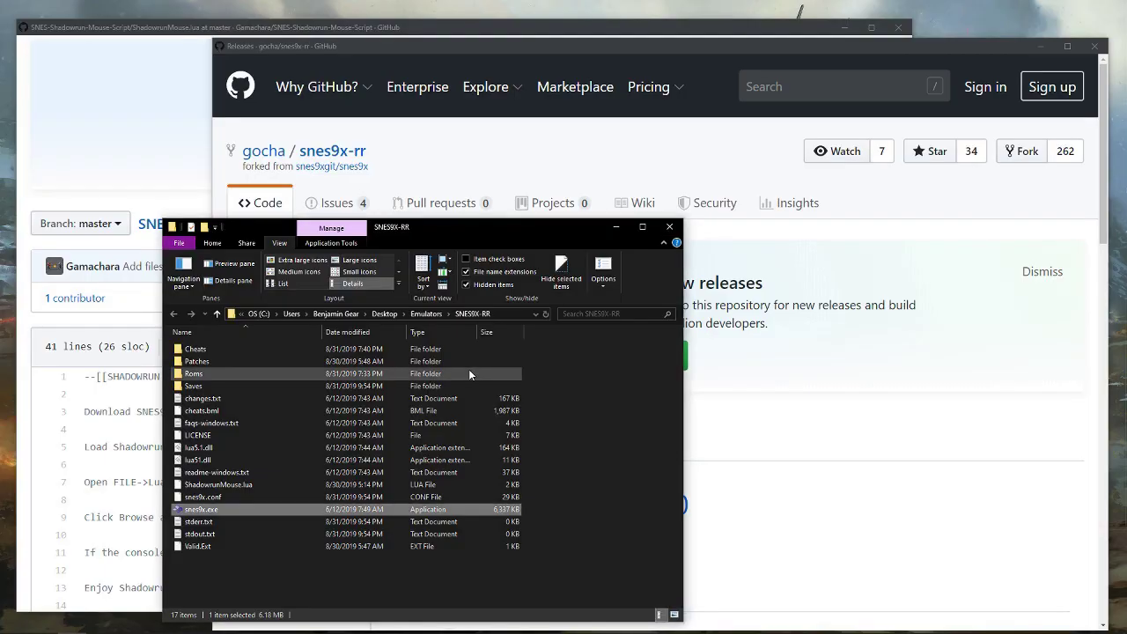
Examine the downloadable assets of the Snes9x Rerecording 1.60 release on the snes9x-rr GitHub releases page.
left_click(645, 56)
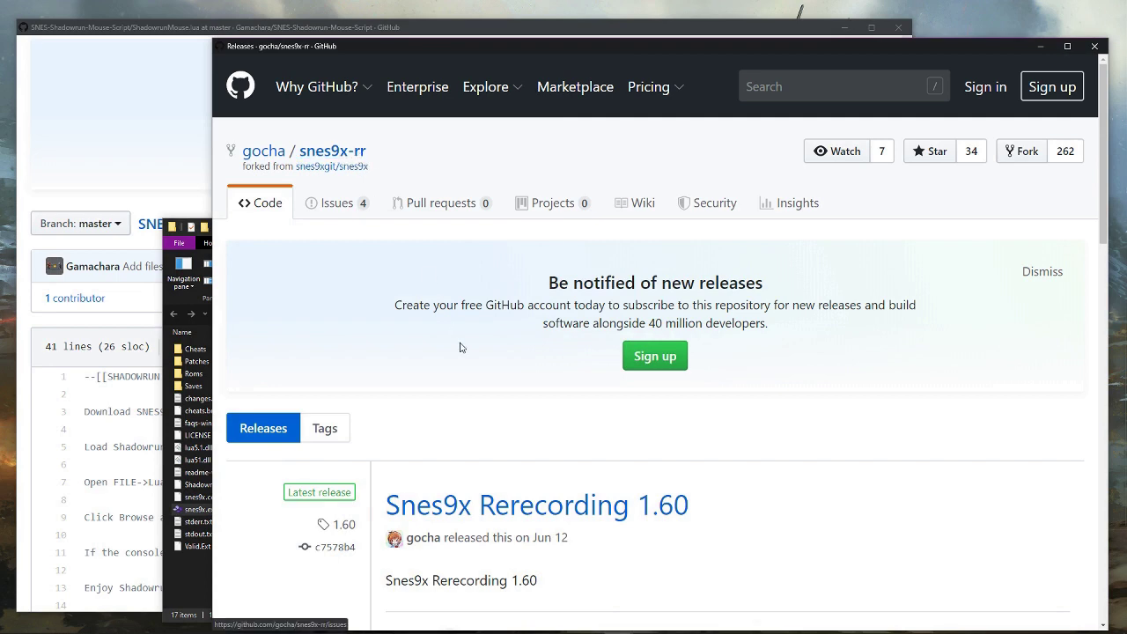
scroll(460, 347, "down", 2)
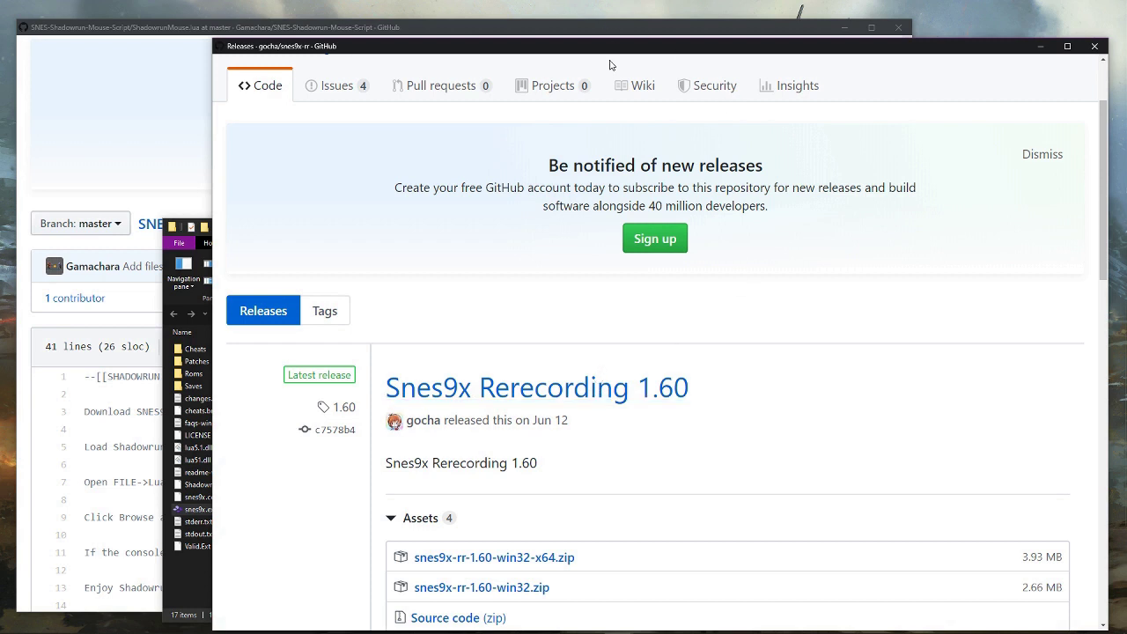
scroll(397, 260, "down", 2)
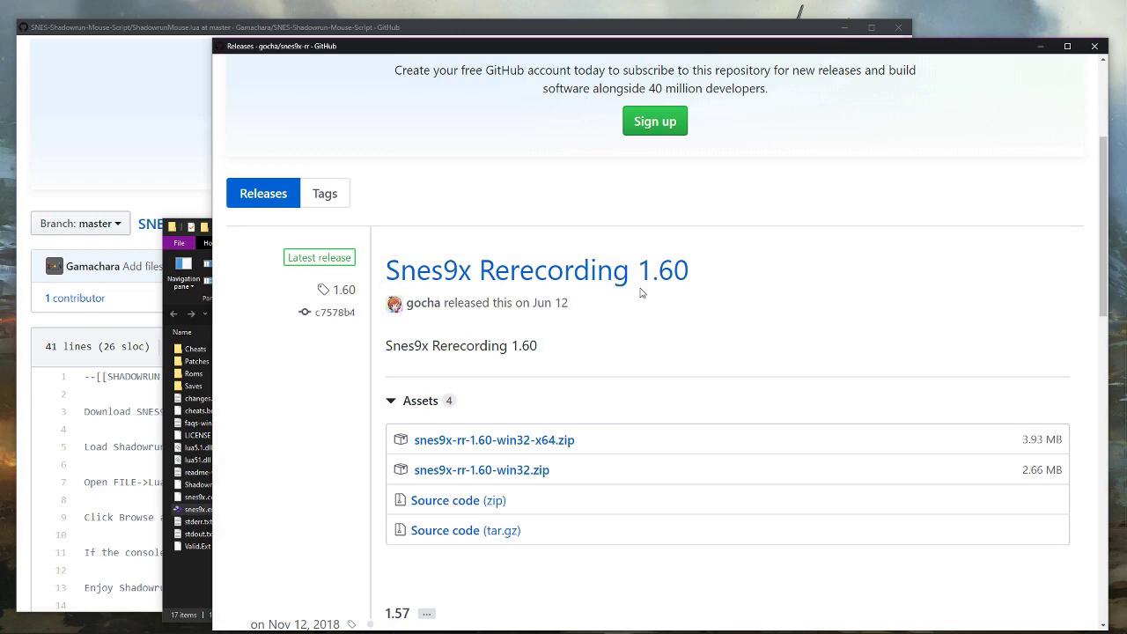
Switch to the SNES-Shadowrun-Mouse-Script page and examine ShadowrunMouse.lua's setup instructions, code and the raw file's link options.
left_click(374, 28)
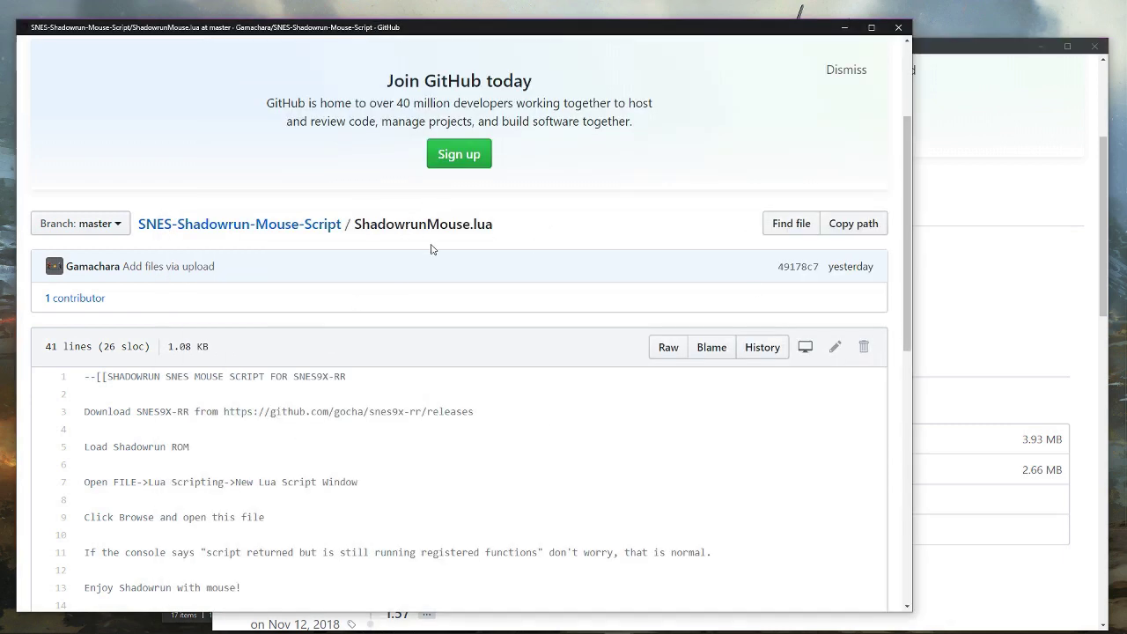
scroll(440, 244, "down", 7)
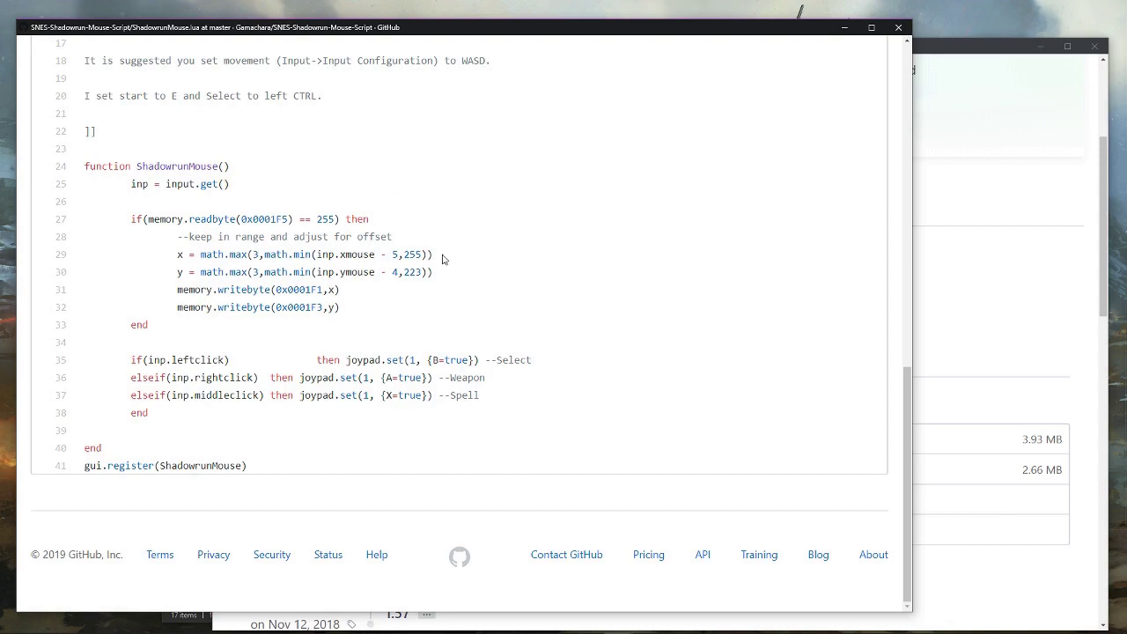
scroll(449, 299, "up", 7)
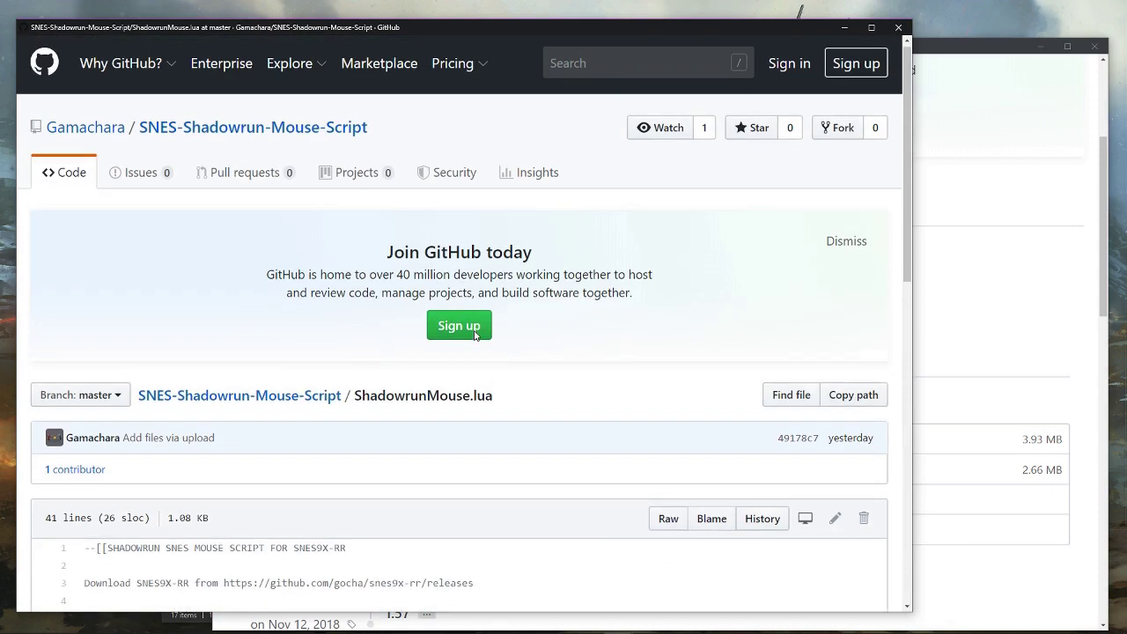
scroll(523, 294, "down", 1)
scroll(523, 294, "up", 1)
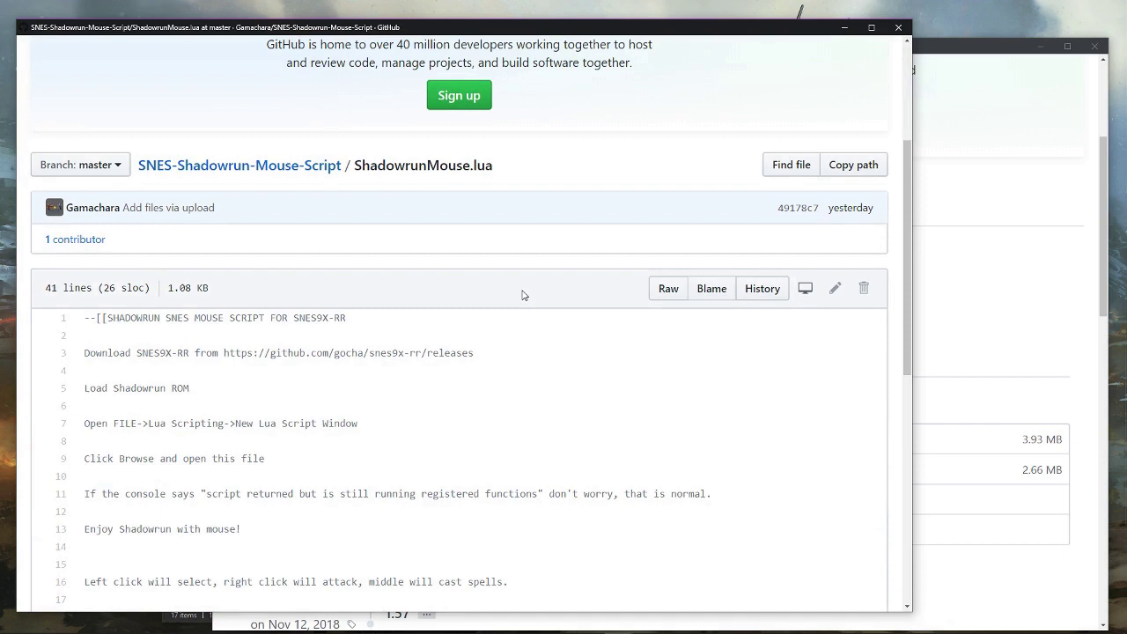
scroll(526, 289, "down", 2)
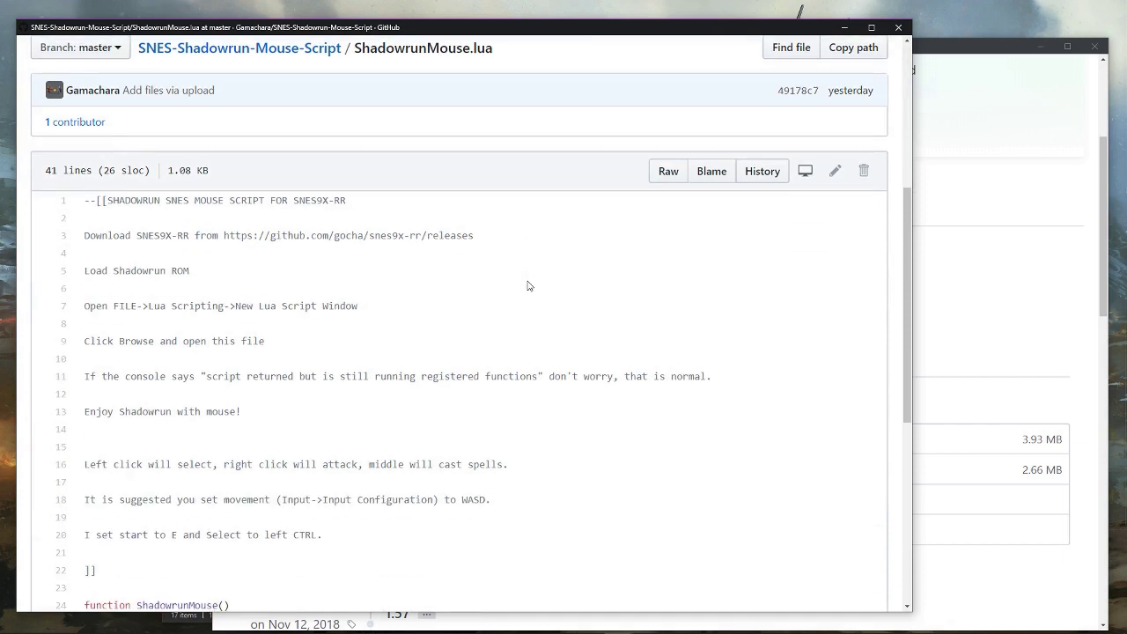
scroll(574, 255, "up", 1)
scroll(702, 264, "down", 2)
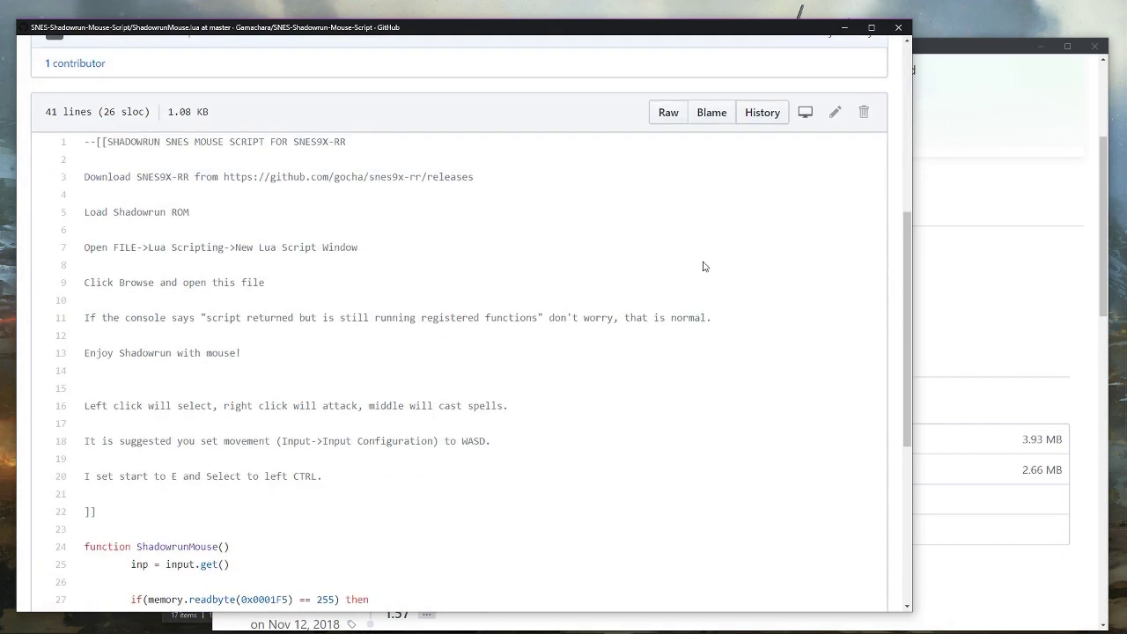
scroll(662, 255, "up", 1)
right_click(664, 174)
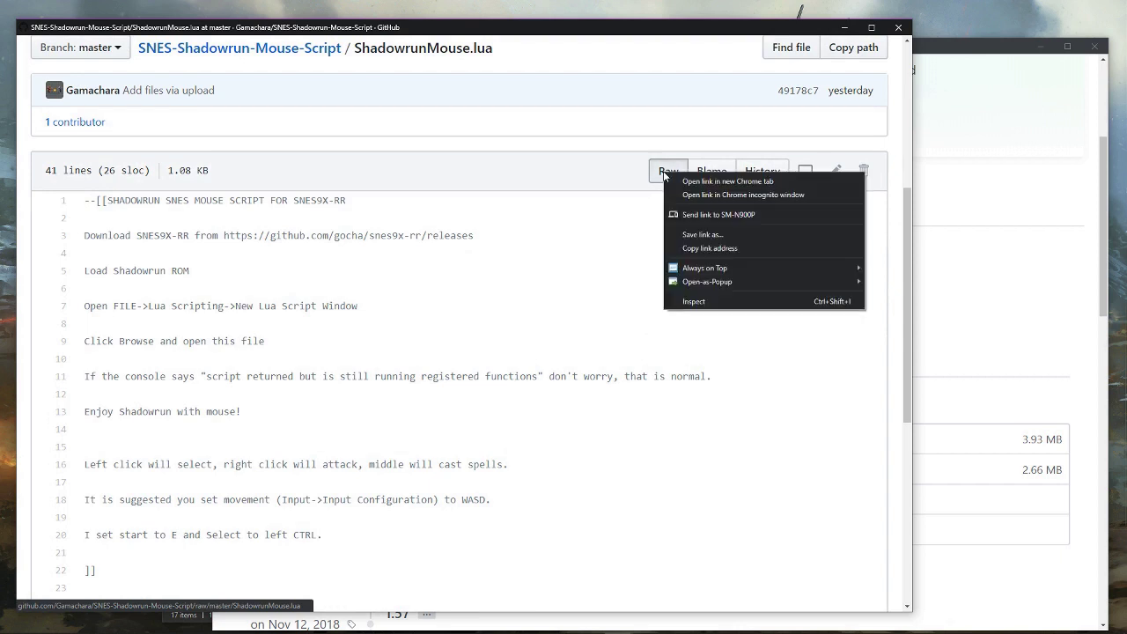
left_click(516, 226)
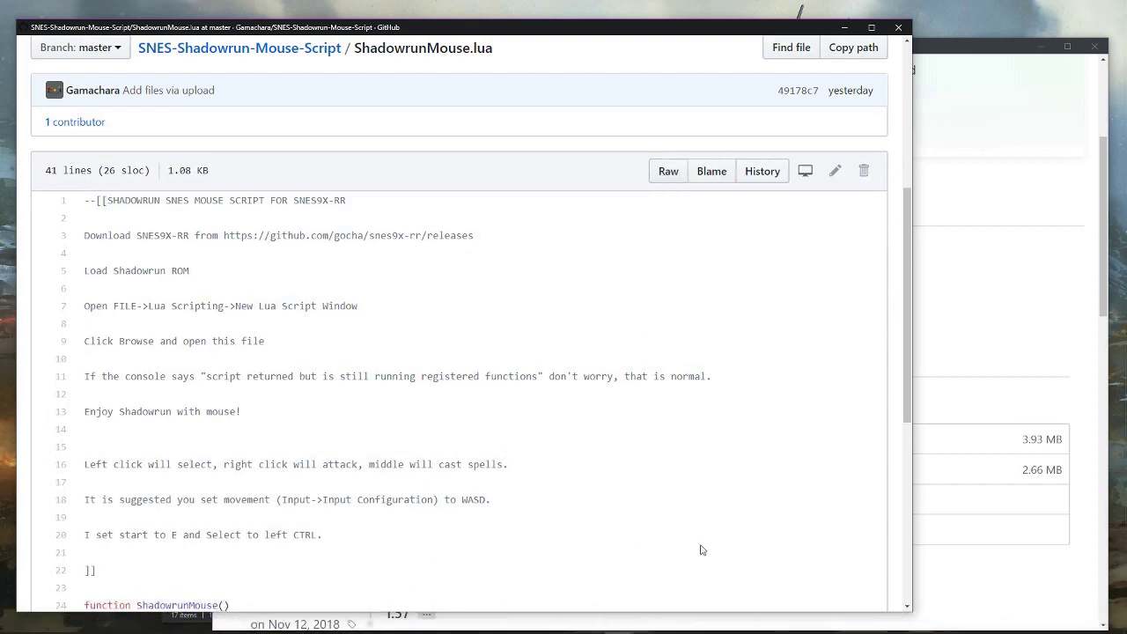
Switch to the SNES9X-RR folder in File Explorer and delete the snes9x.conf file.
left_click(200, 622)
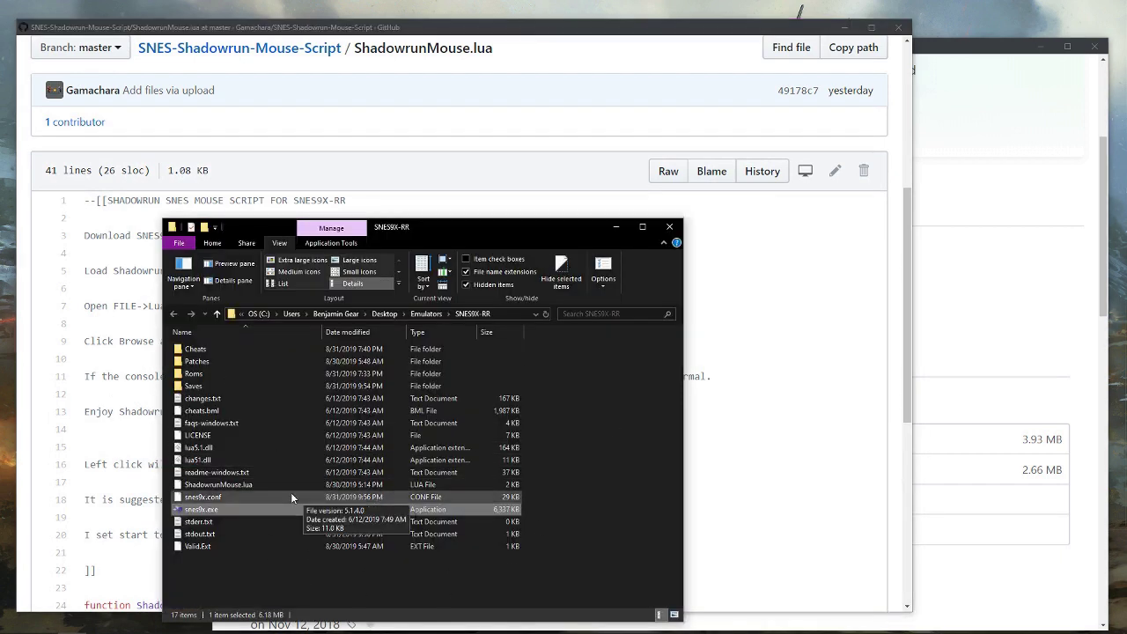
left_click(246, 486)
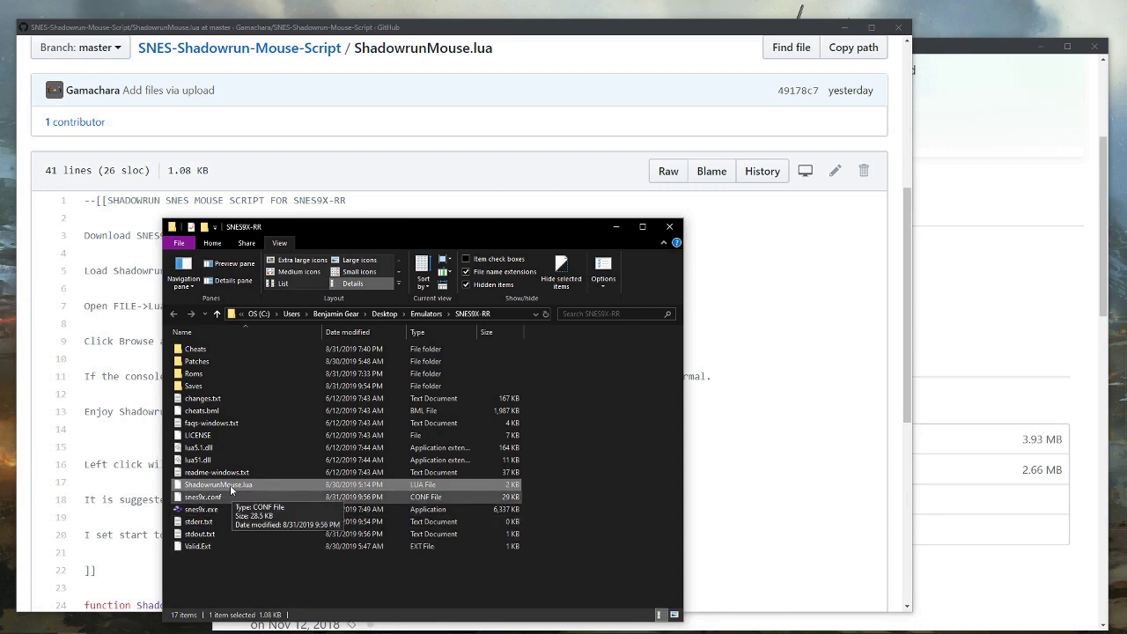
left_click(226, 508)
left_click(229, 498)
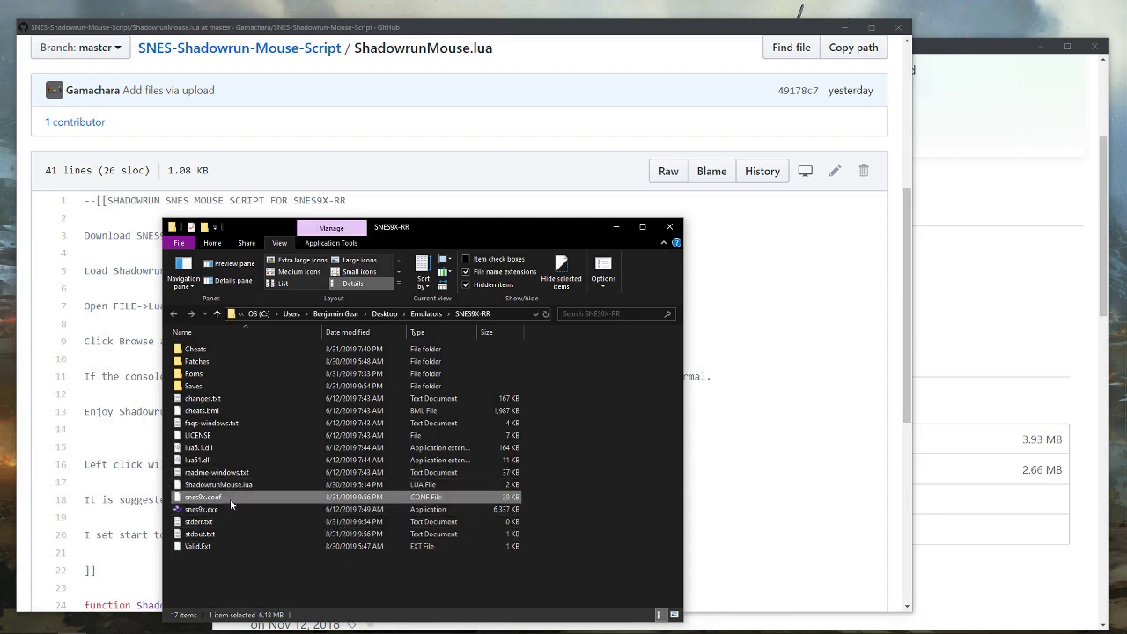
key("Delete")
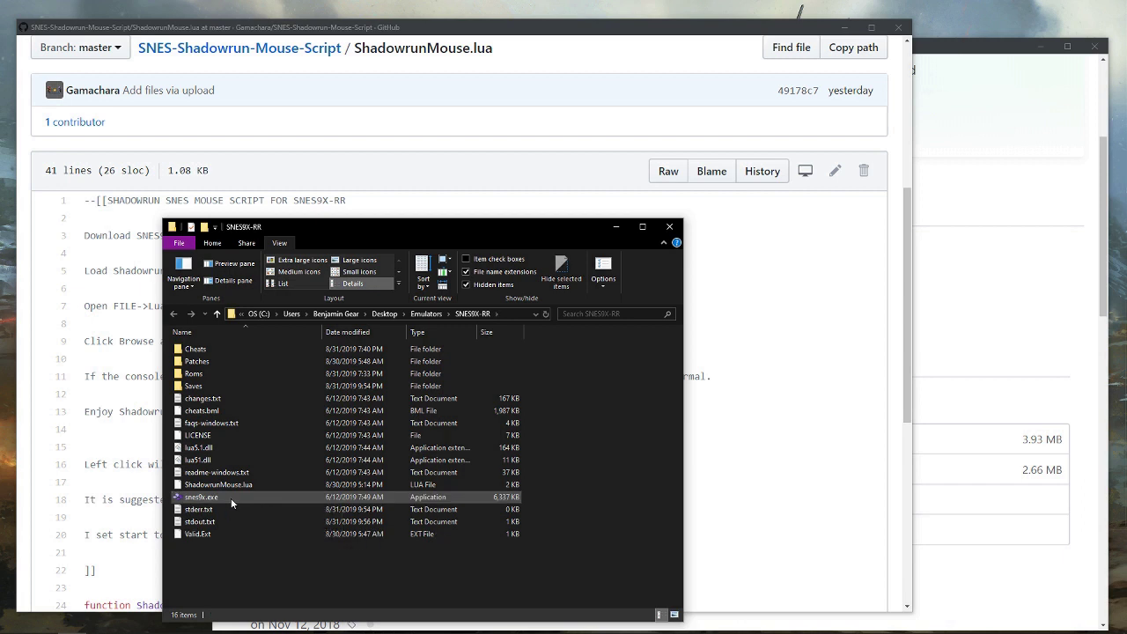
Look in the Roms folder for the Shadowrun (U) [!].smc ROM and return to the SNES9X-RR folder.
left_click(232, 376)
double_click(232, 376)
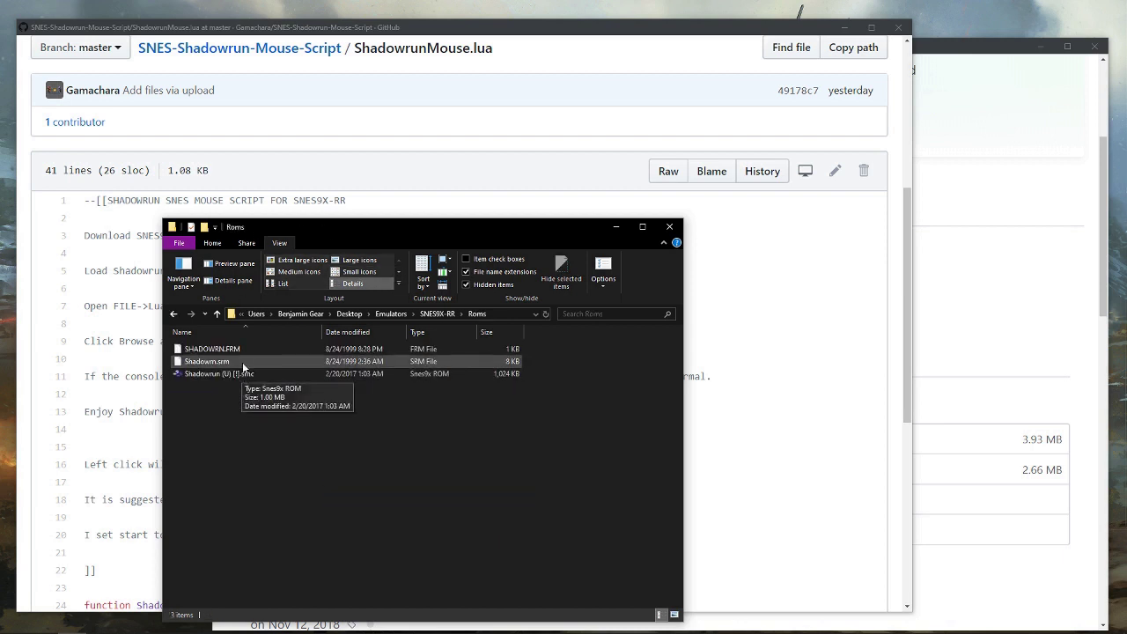
left_click(249, 374)
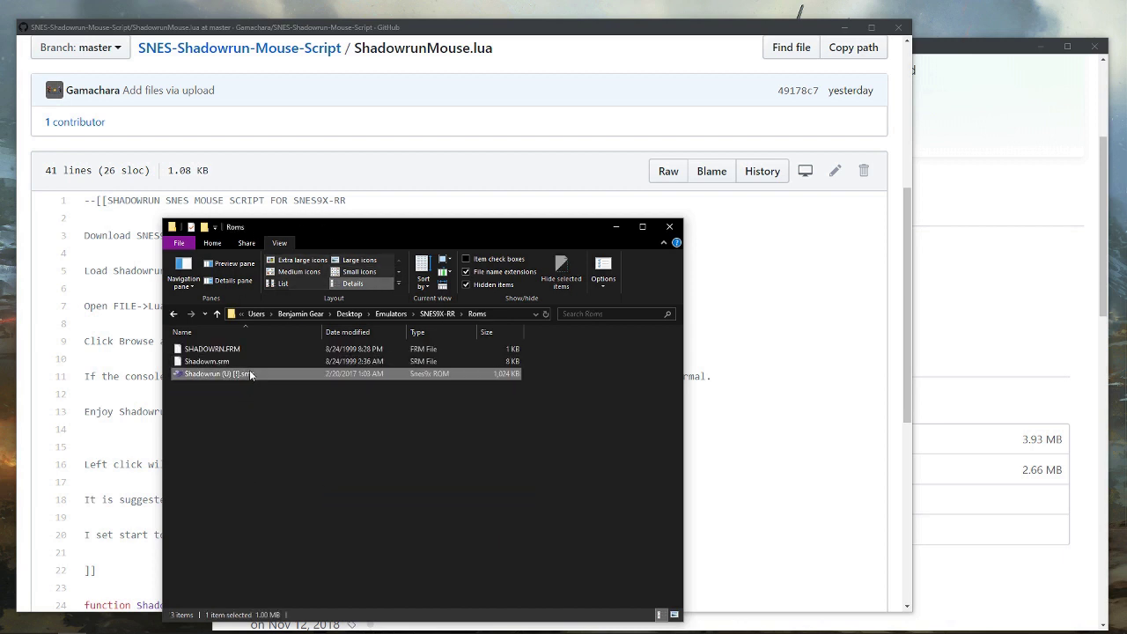
left_click(438, 313)
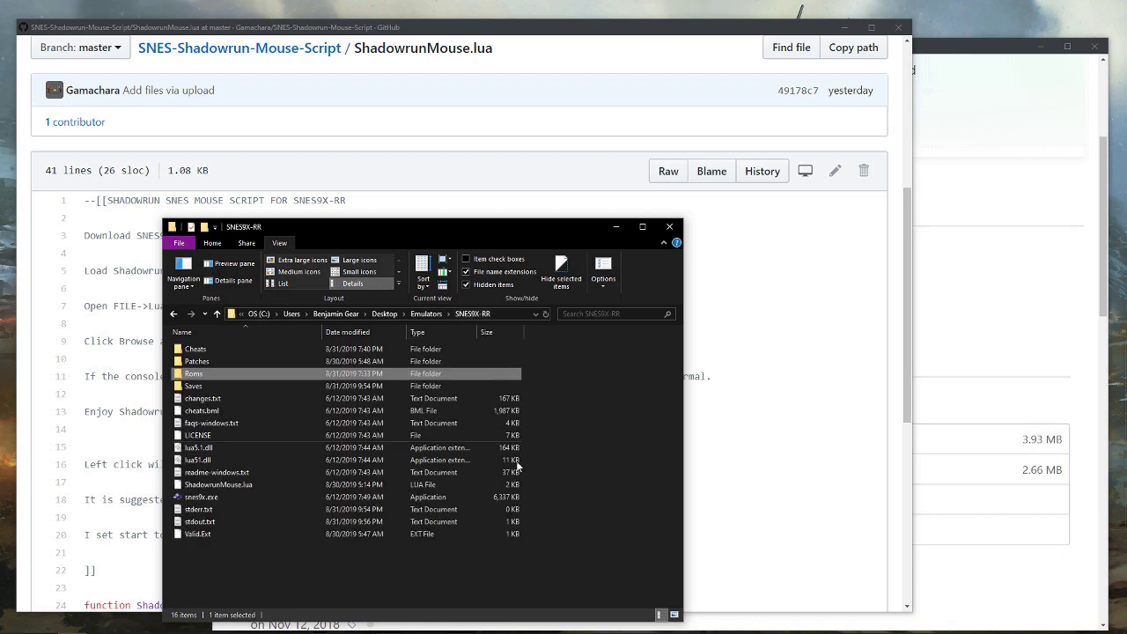
Launch snes9x.exe from the SNES9X-RR folder and load the Shadowrun (U) [!].smc ROM from the Roms folder.
double_click(200, 498)
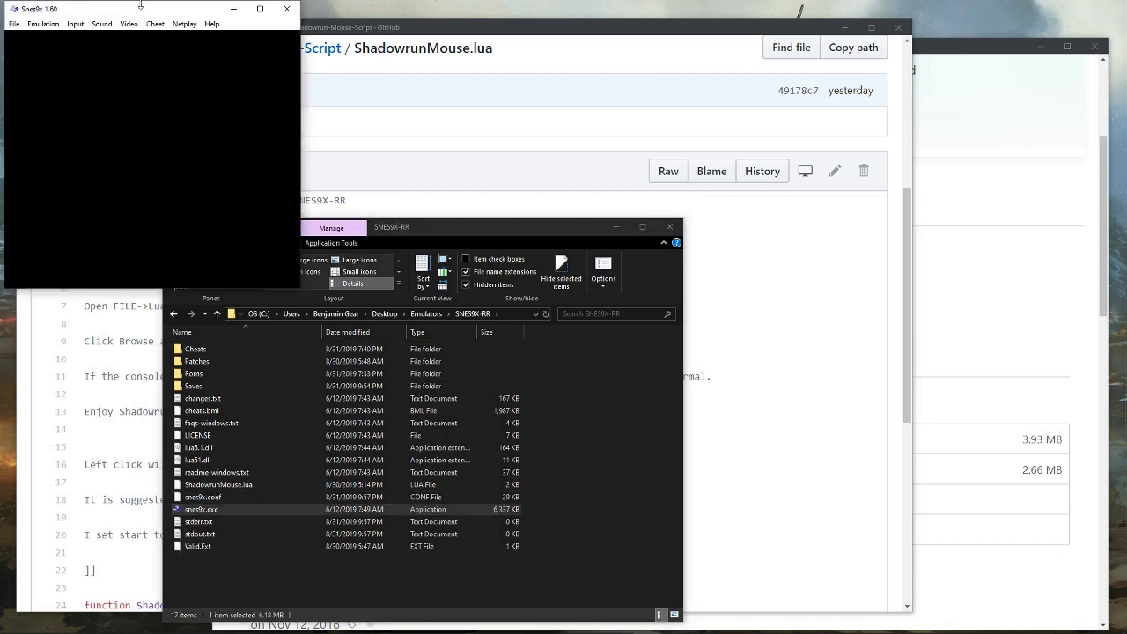
left_click_drag(140, 6, 536, 145)
left_click(409, 164)
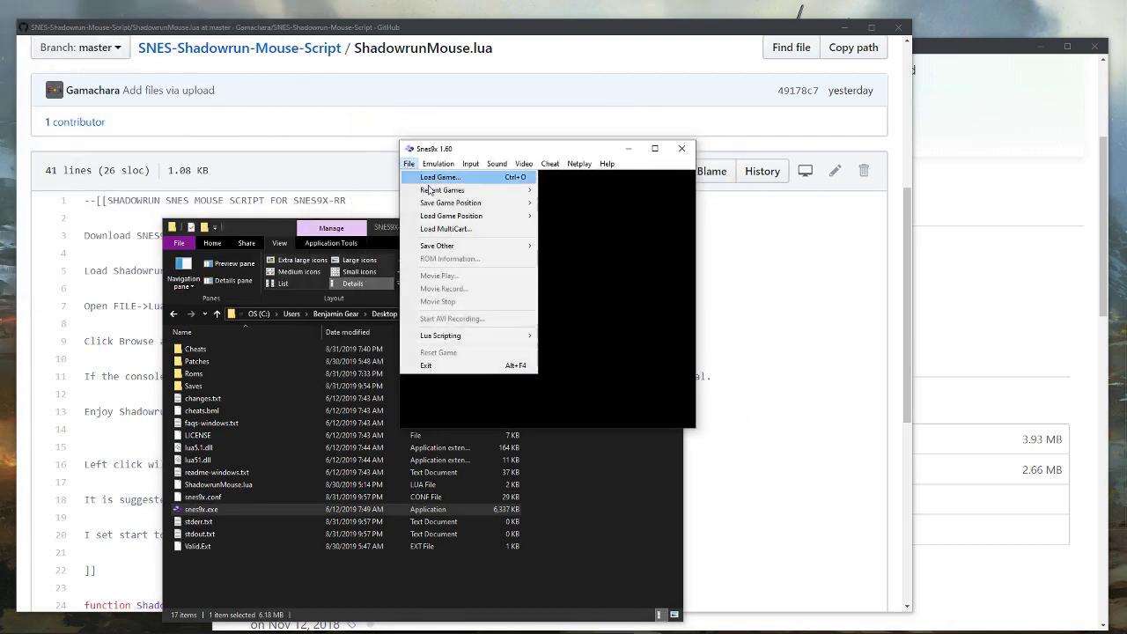
left_click(440, 177)
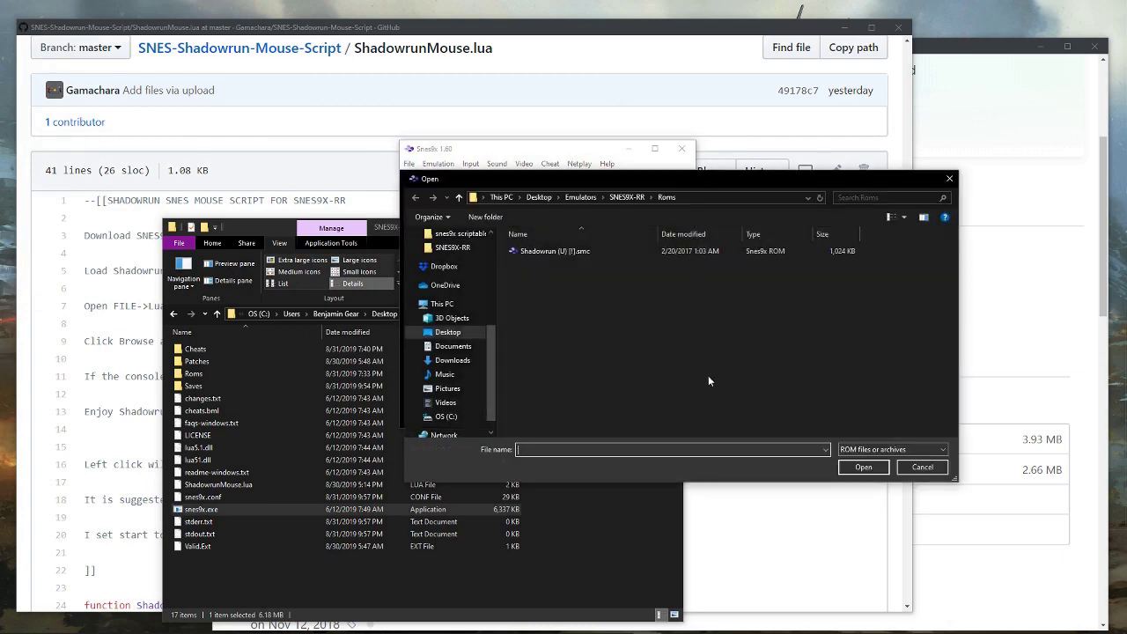
double_click(551, 252)
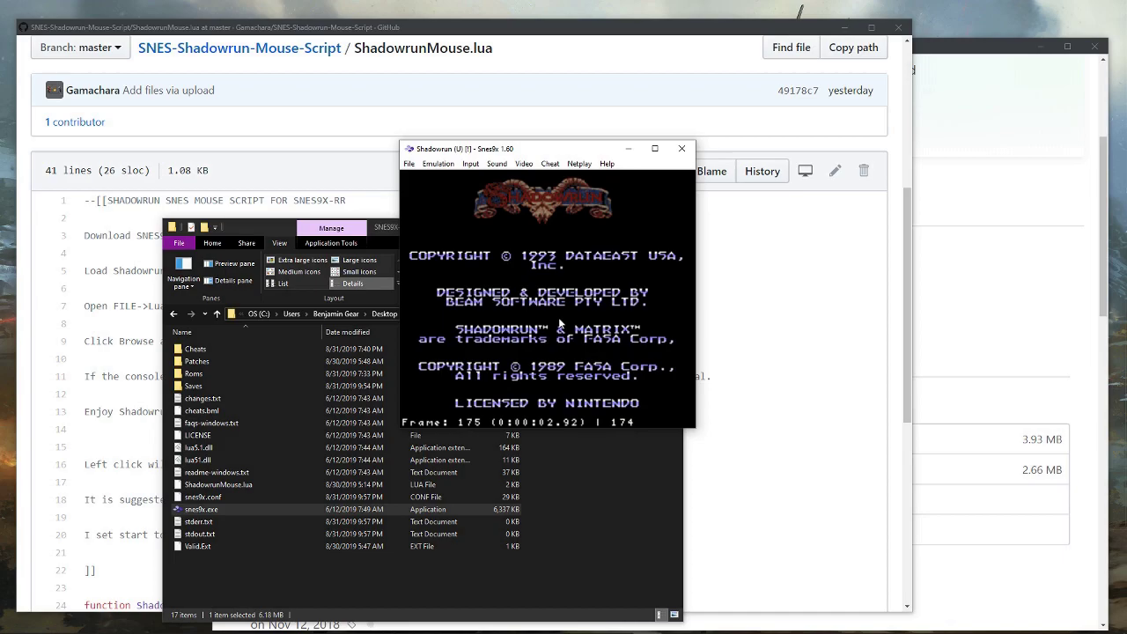
Switch the emulator to full screen, show its menu bar and turn off Bilinear Filtering.
key("alt+Return")
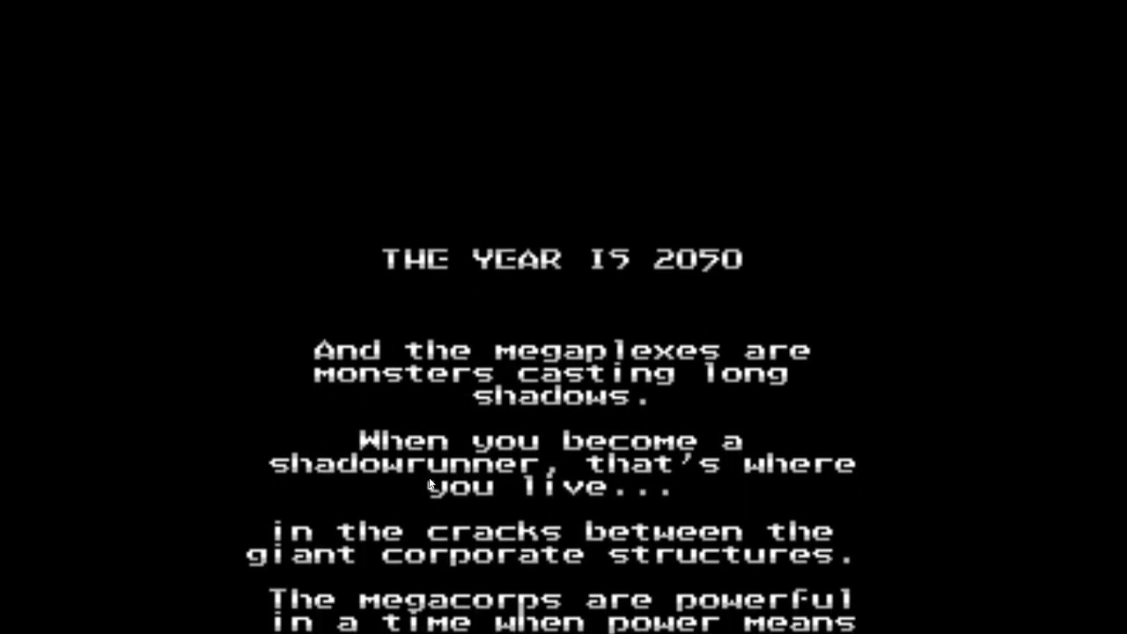
key("Escape")
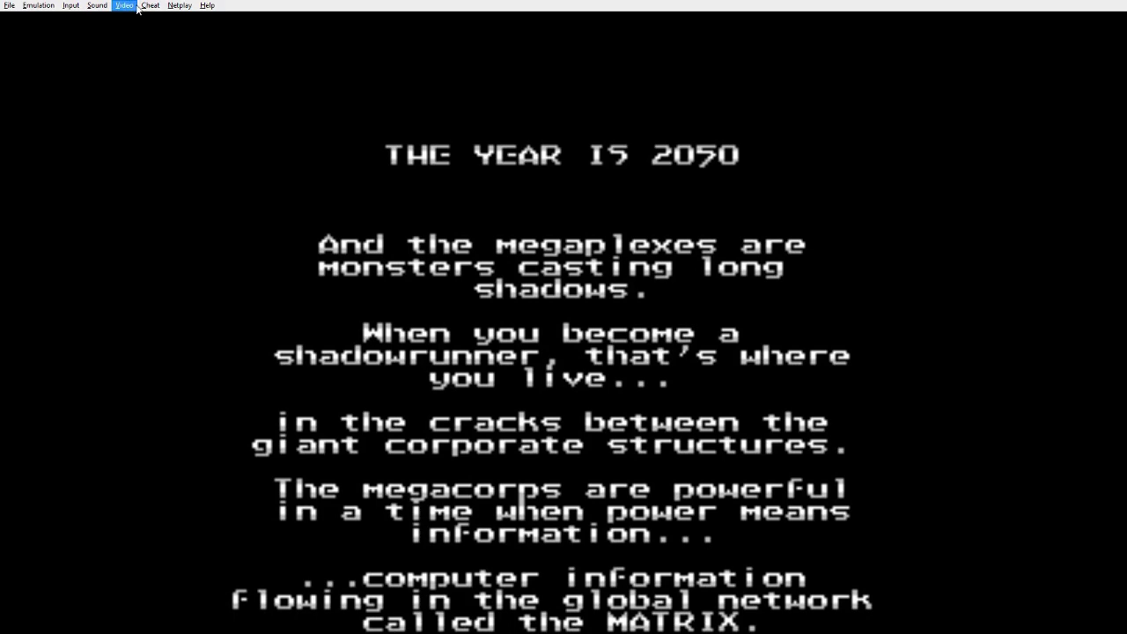
left_click(149, 5)
mouse_move(125, 5)
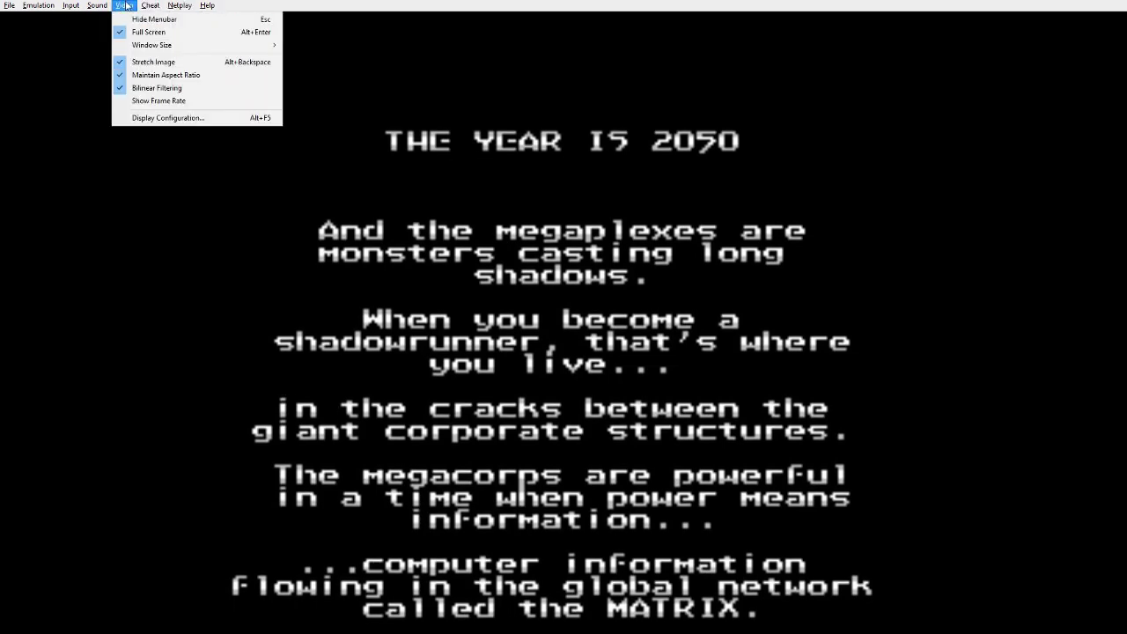
left_click(137, 89)
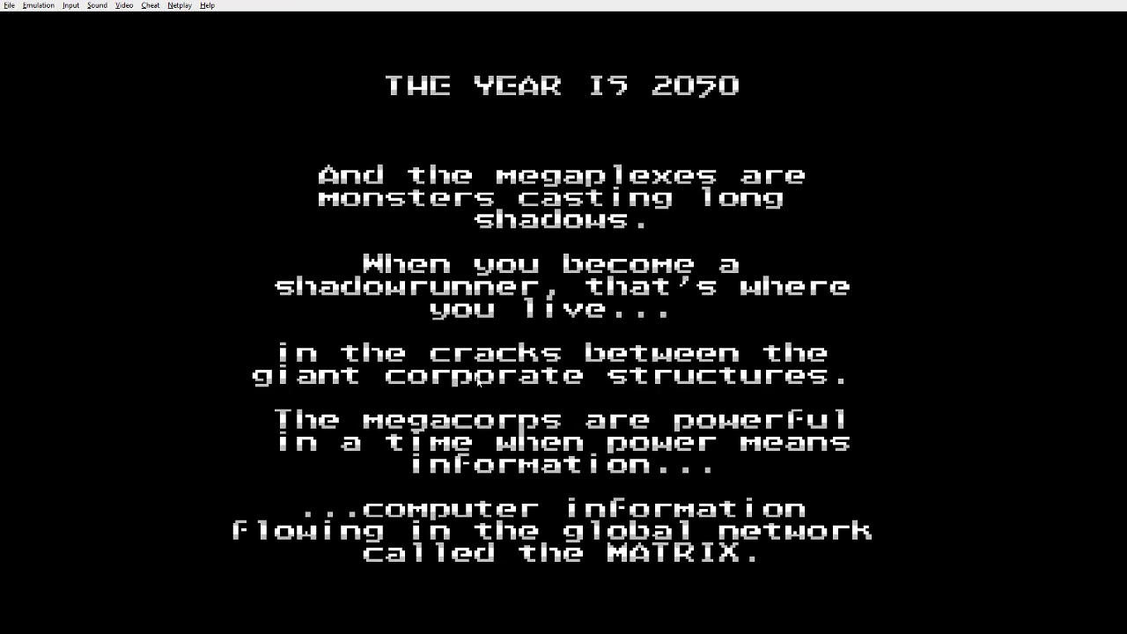
Load the saved Shadowrun game position from the 000 slot.
left_click(3, 4)
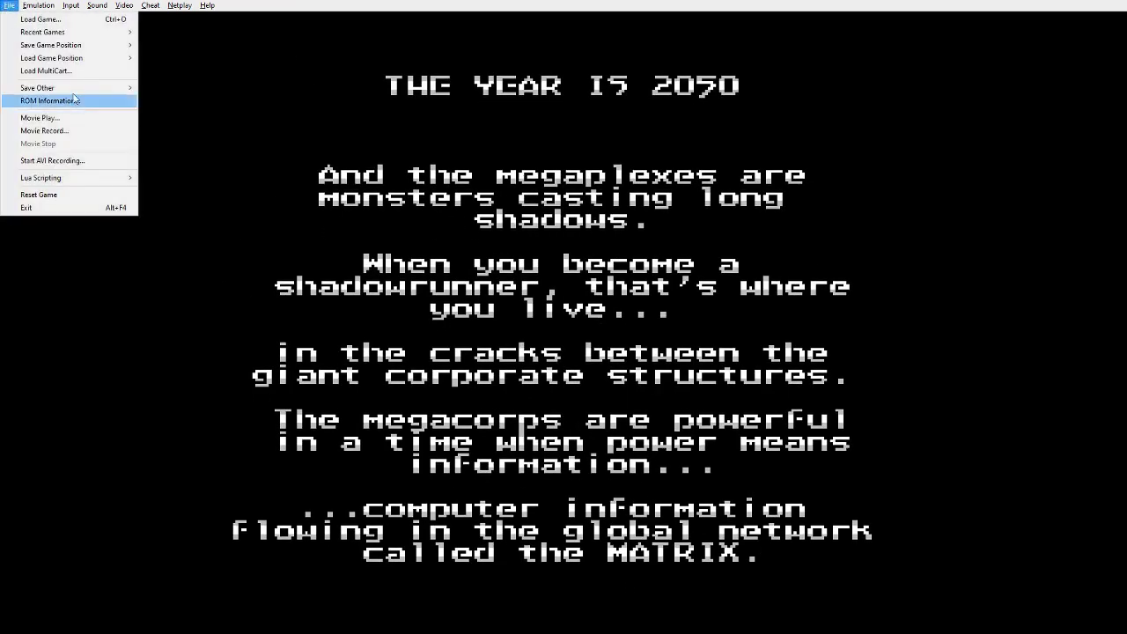
mouse_move(88, 58)
left_click(167, 71)
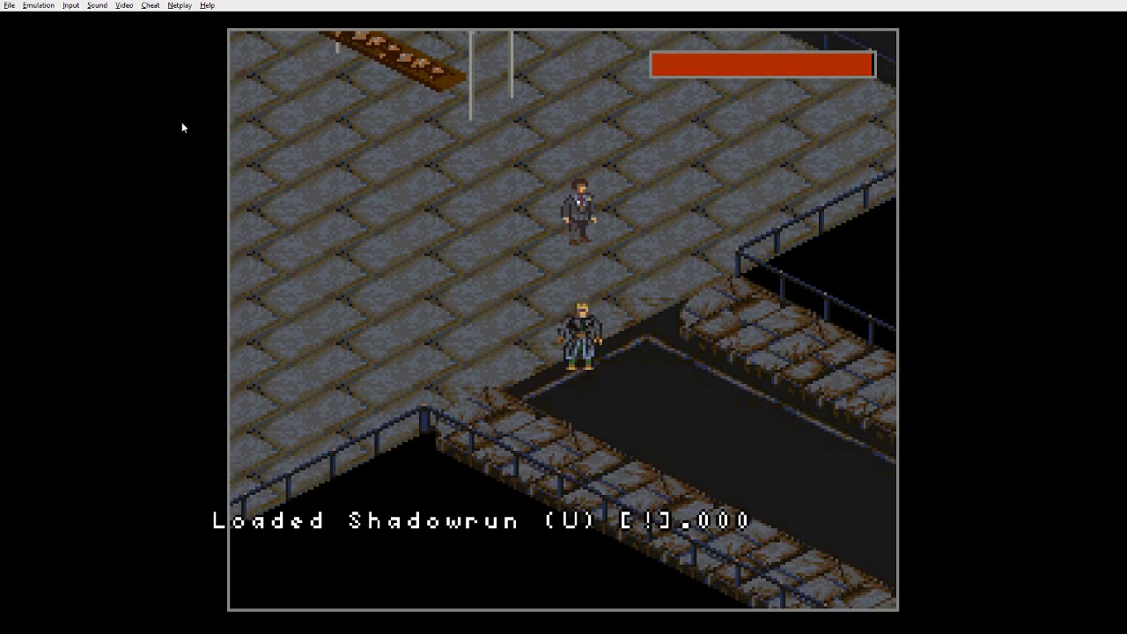
Open the input configuration and map Joypad #1's Up, Left, Down and Right to W, A, S and D.
left_click(13, 6)
mouse_move(63, 5)
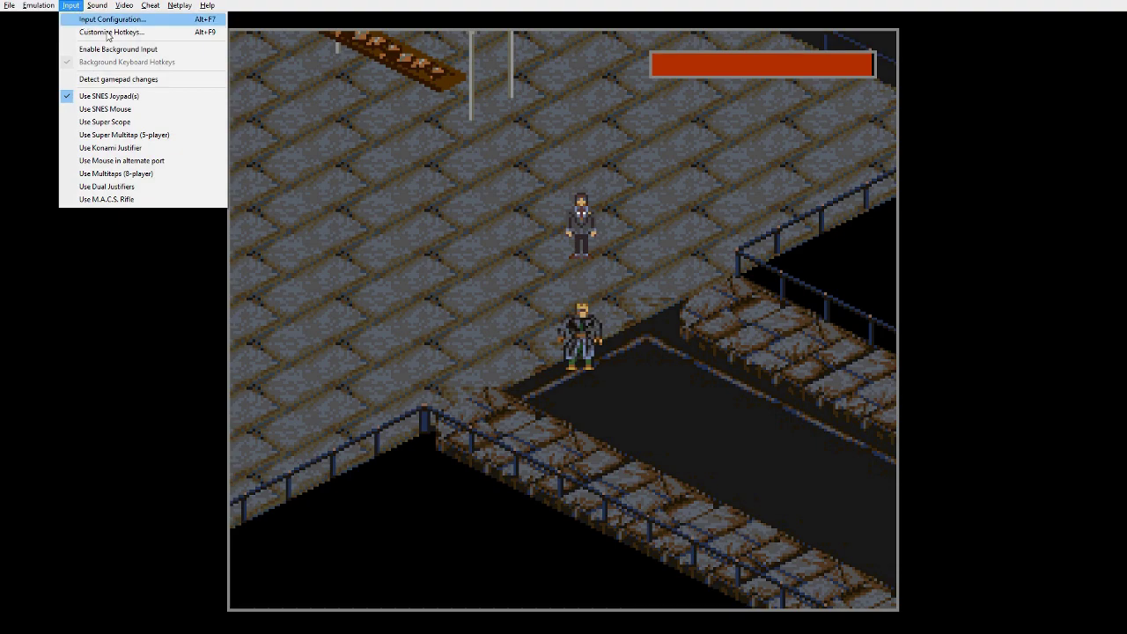
left_click(70, 6)
left_click(70, 6)
left_click(72, 21)
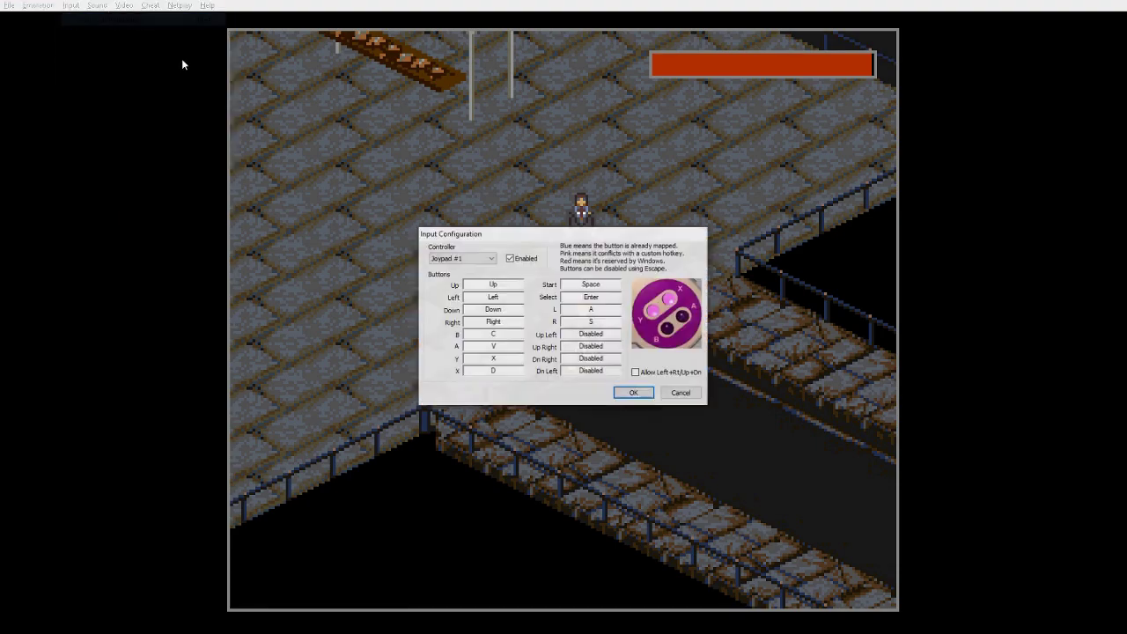
left_click(508, 284)
key("w")
key("a")
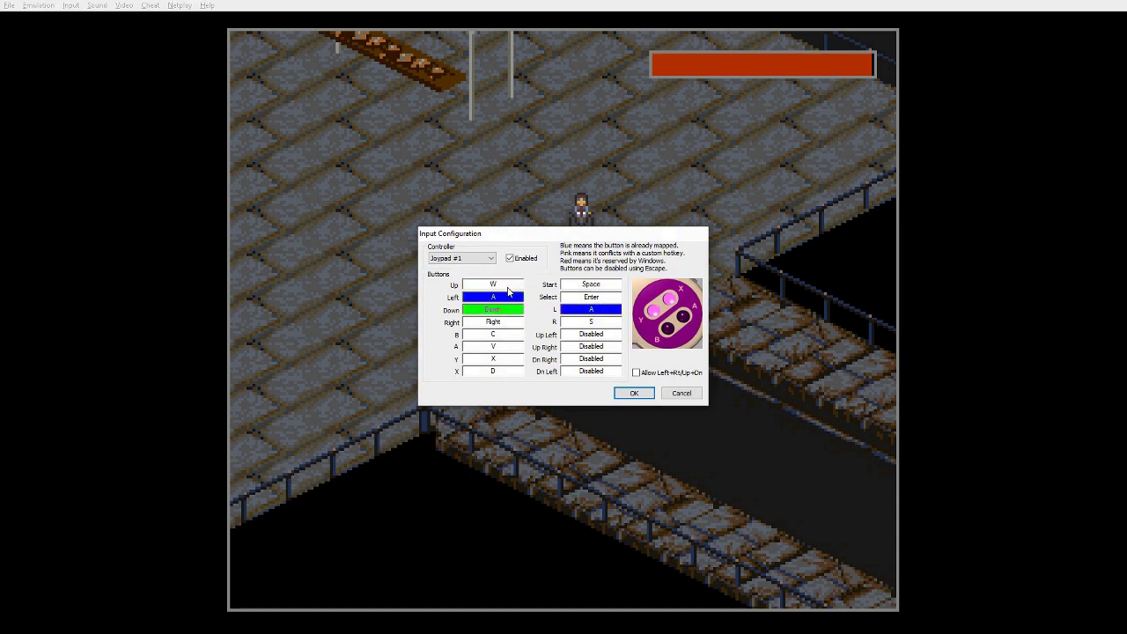
key("s")
key("d")
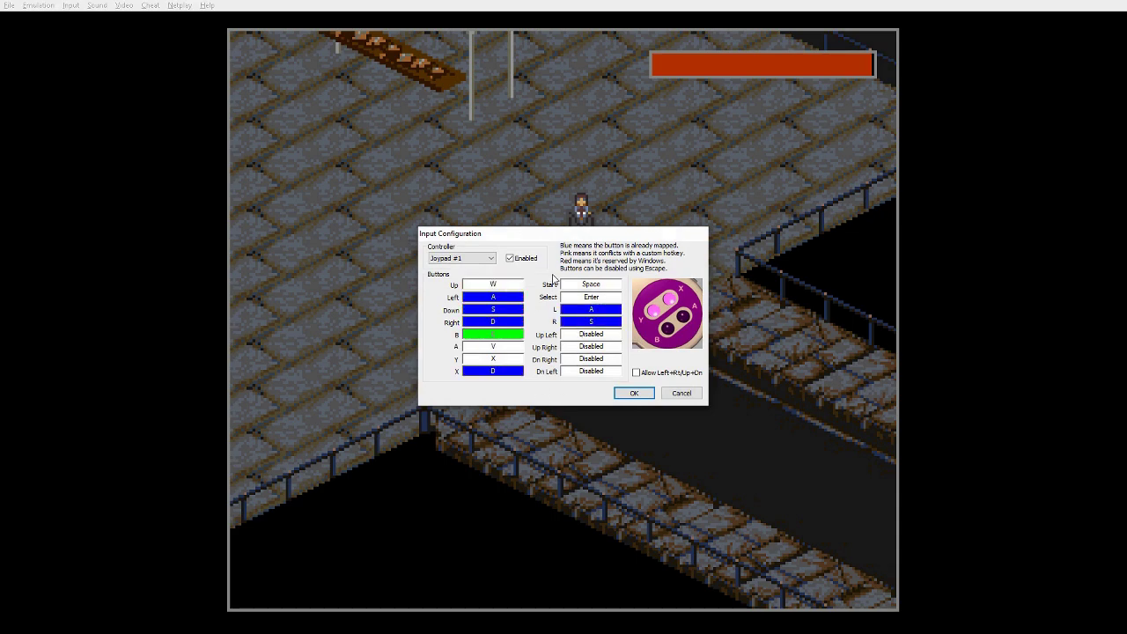
Disable Joypad #1's B, A, Y, X, L and R buttons, assigning Start to Space and Select to Enter.
key("Escape")
key("Escape")
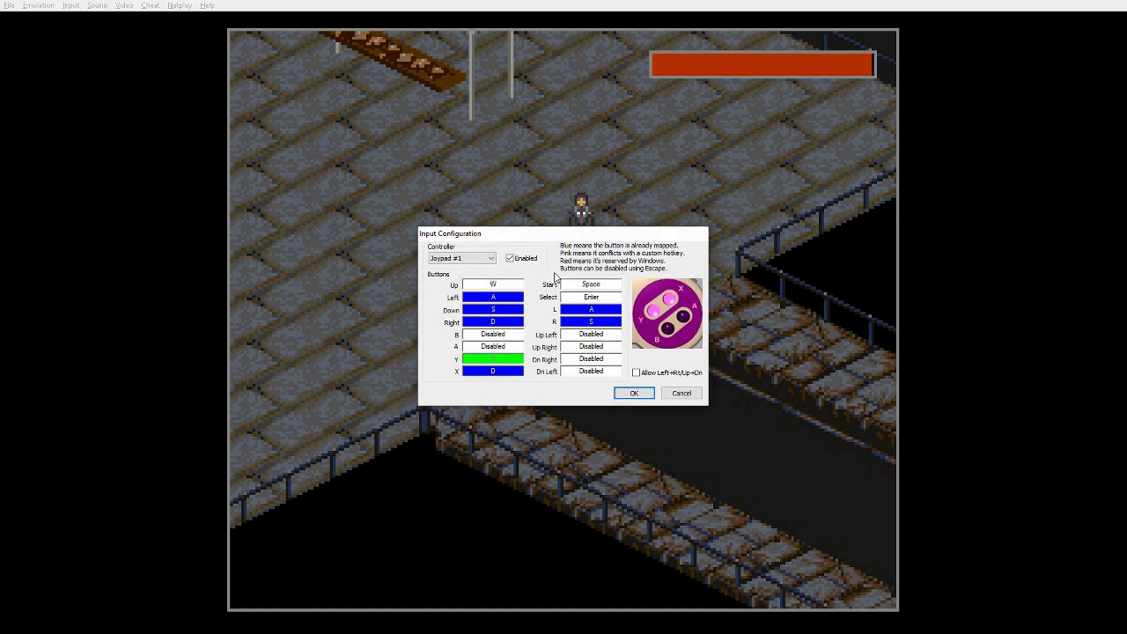
key("Escape")
key("Escape")
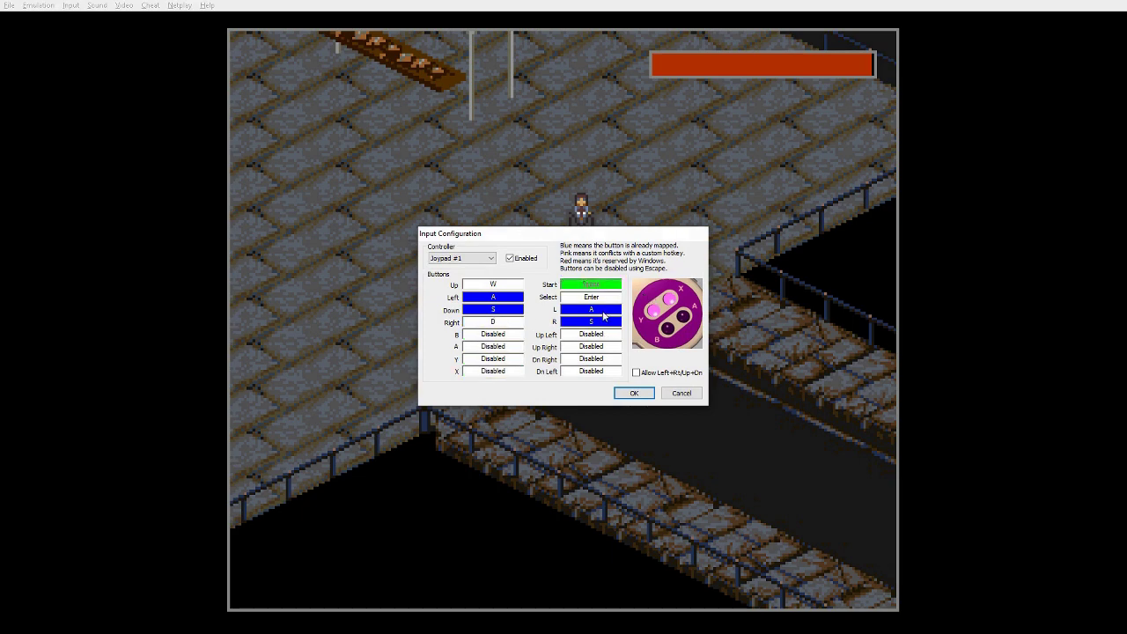
key("space")
key("Return")
key("Escape")
key("Escape")
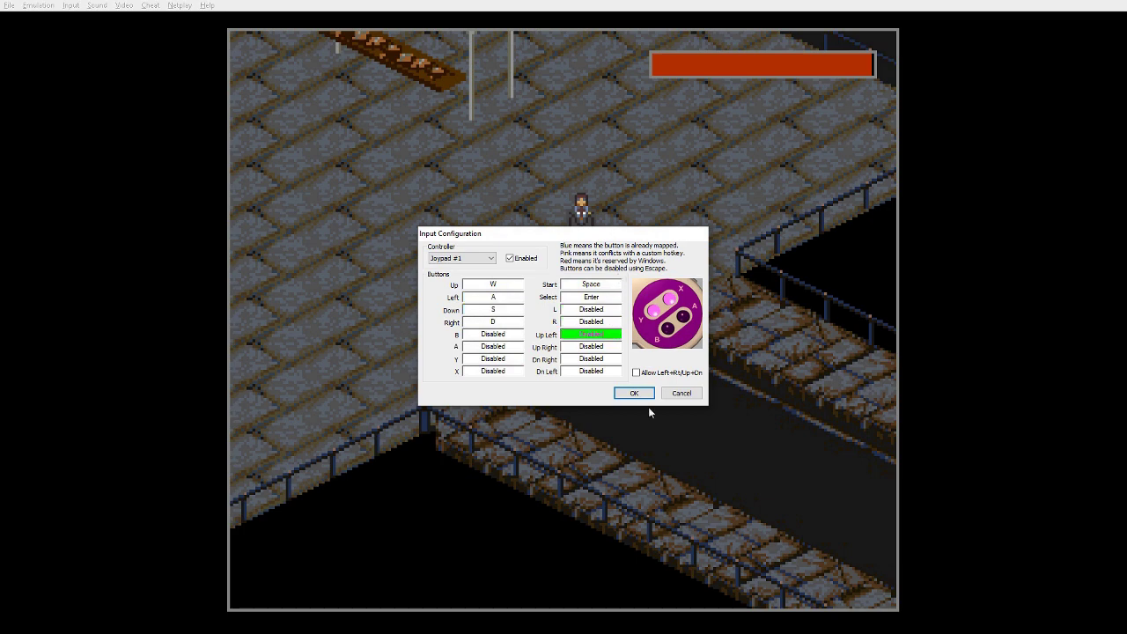
Map Joypad #1's Start to E and Select to LCtrl, and accept the input configuration.
left_click(608, 290)
key("e")
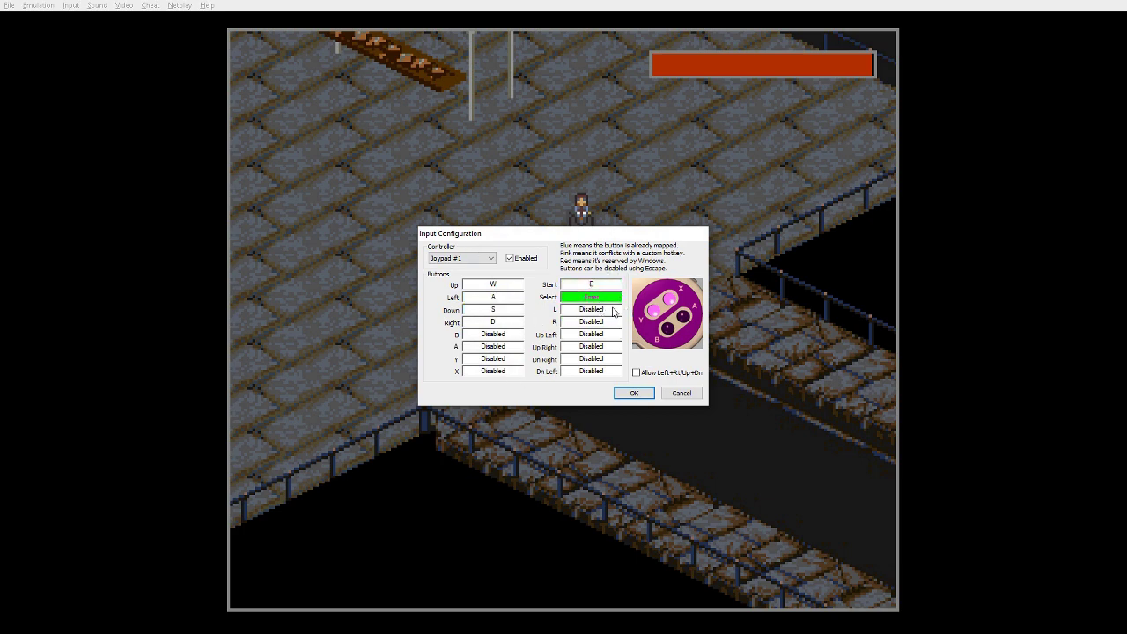
key("ctrl")
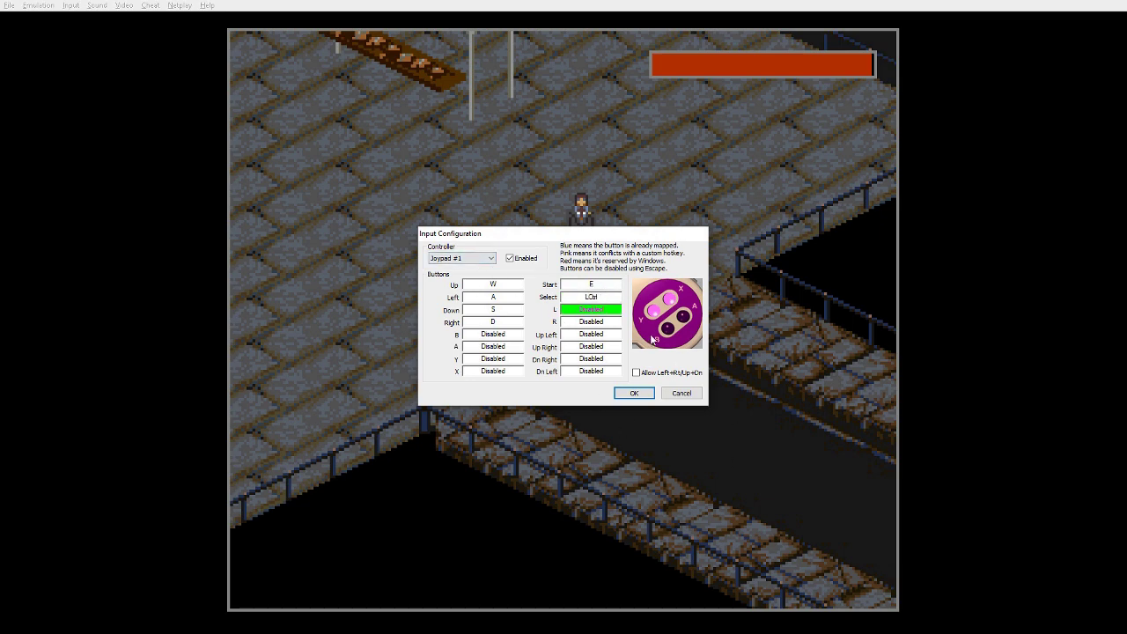
left_click(635, 394)
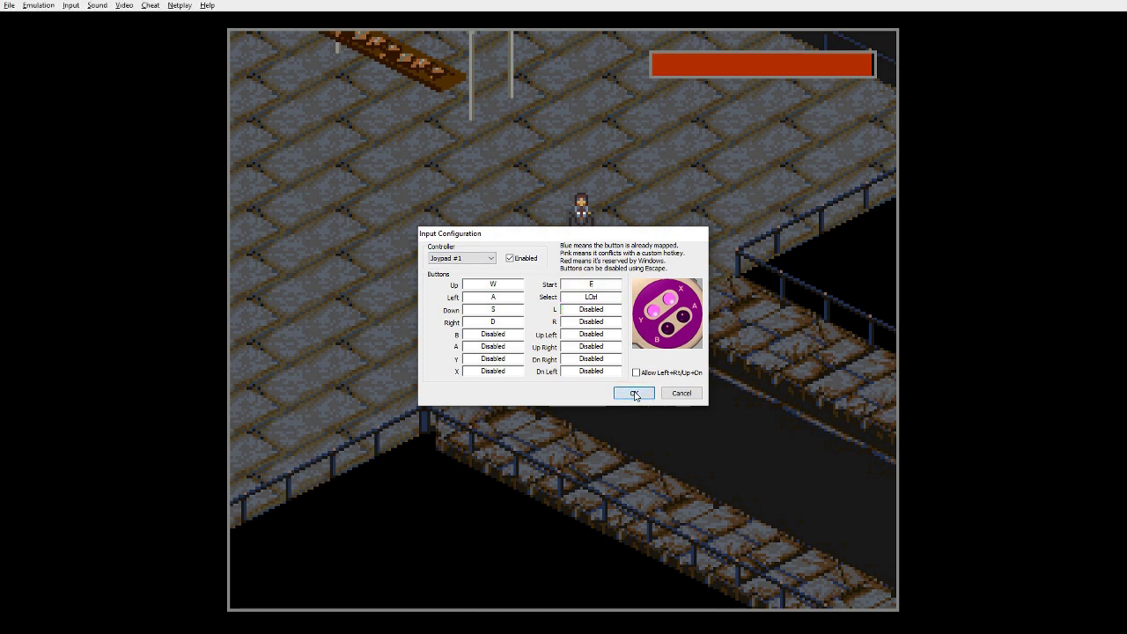
Run ShadowrunMouse.lua from the SNES9X-RR folder in a new Lua script window and minimize that window.
left_click(10, 5)
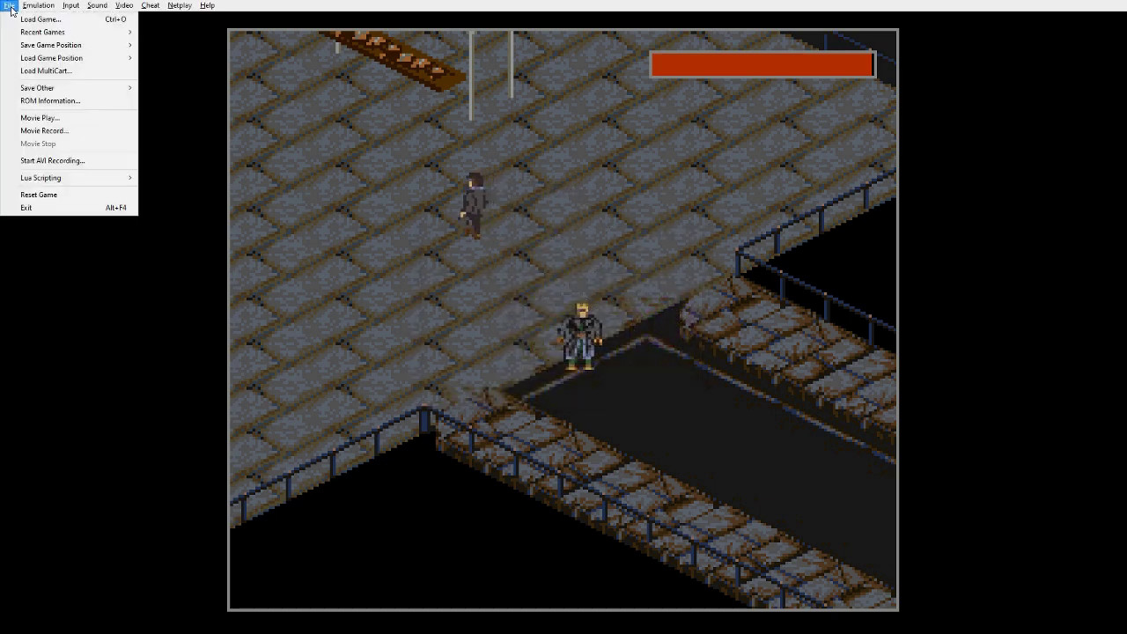
mouse_move(71, 183)
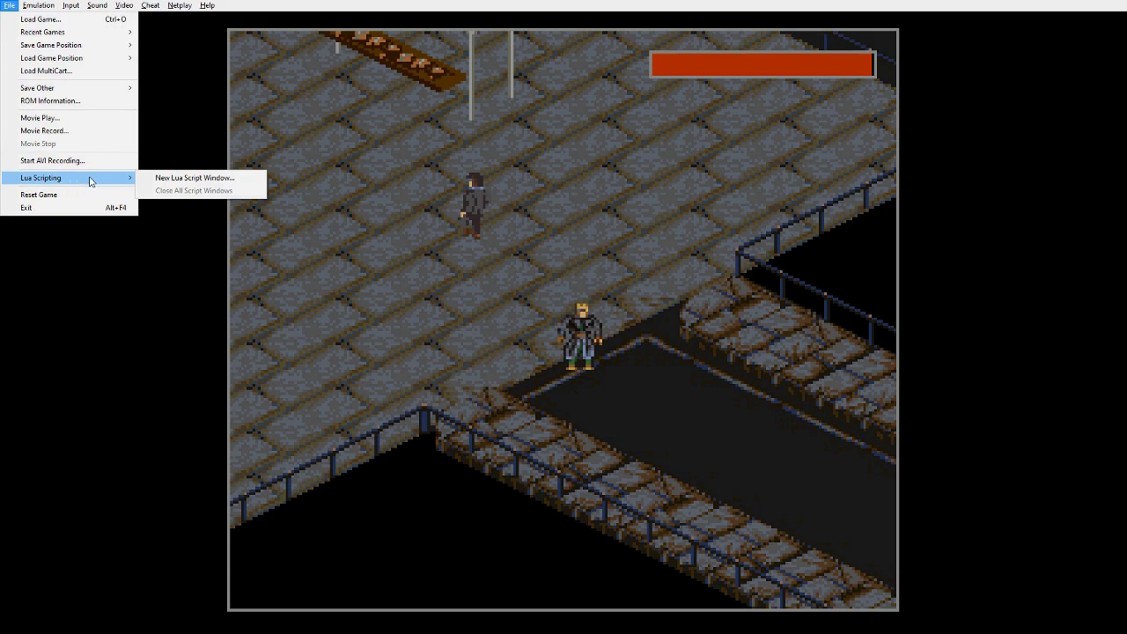
left_click(167, 177)
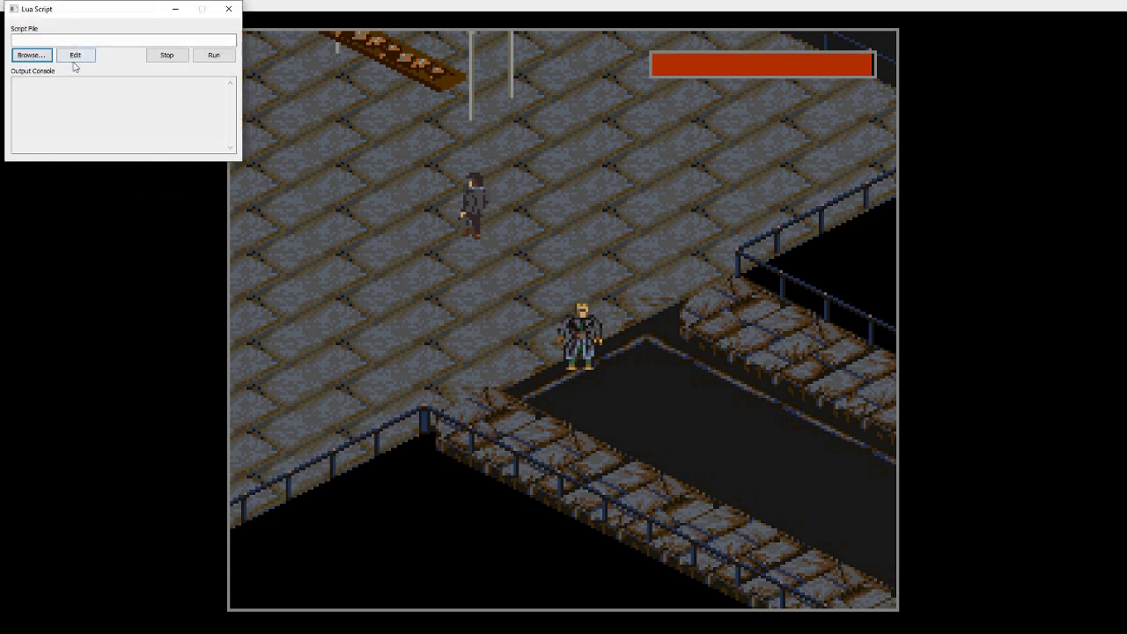
left_click(29, 55)
left_click(232, 45)
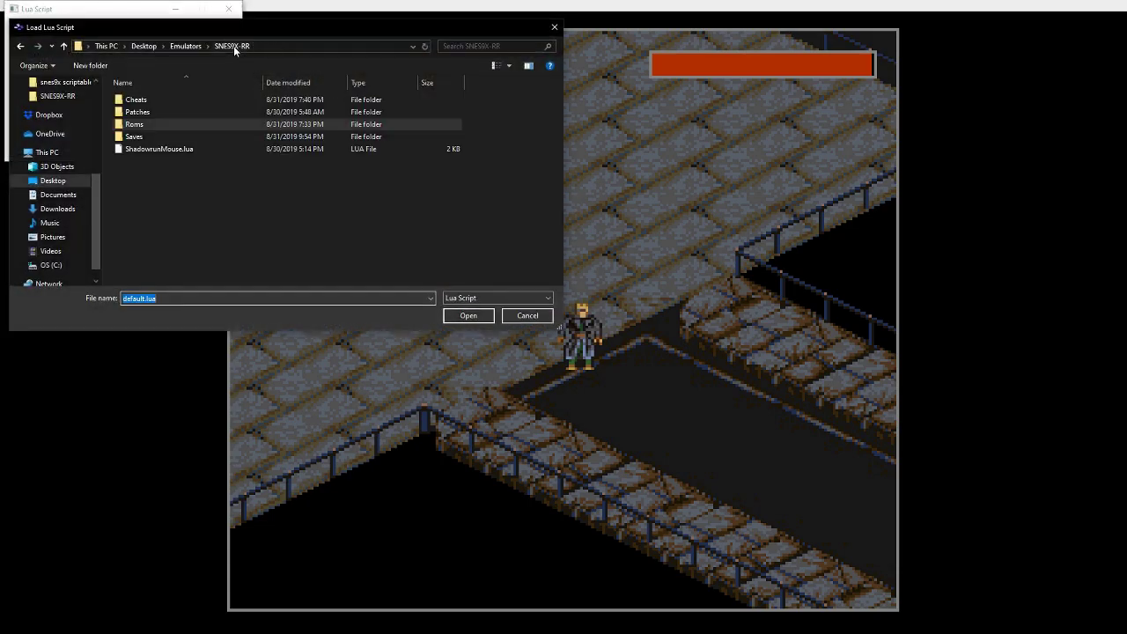
left_click(158, 149)
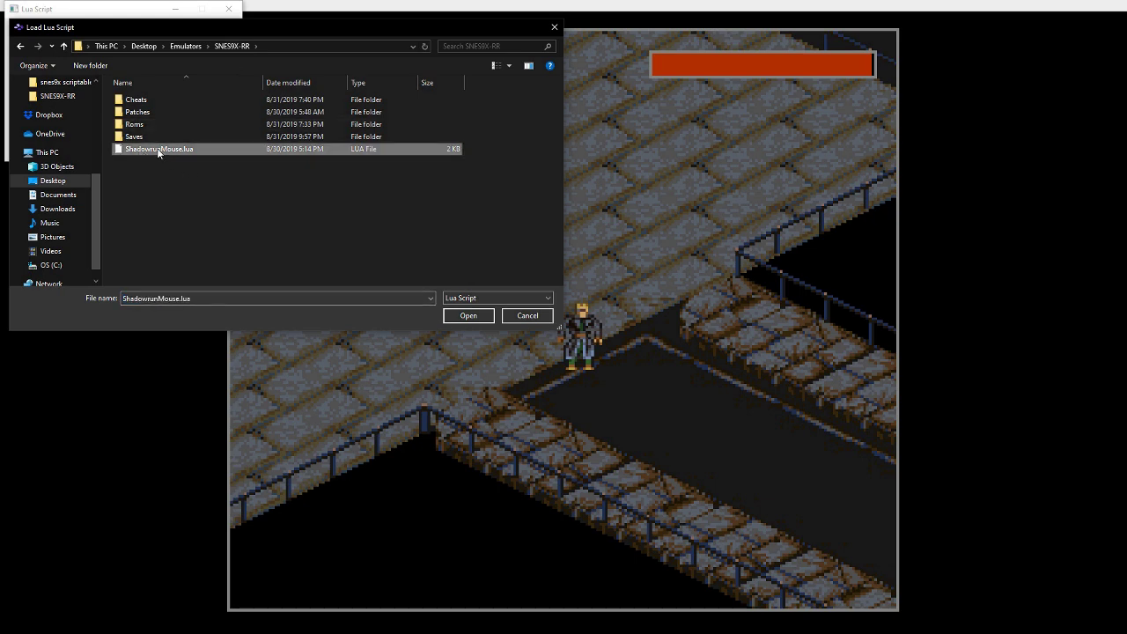
double_click(159, 150)
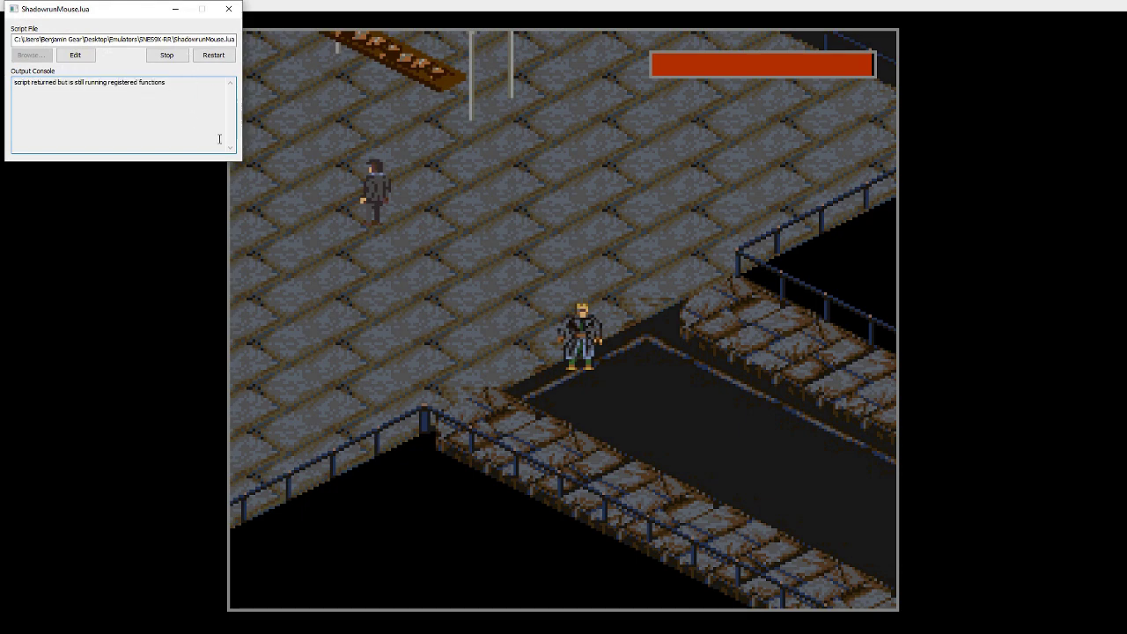
left_click(177, 11)
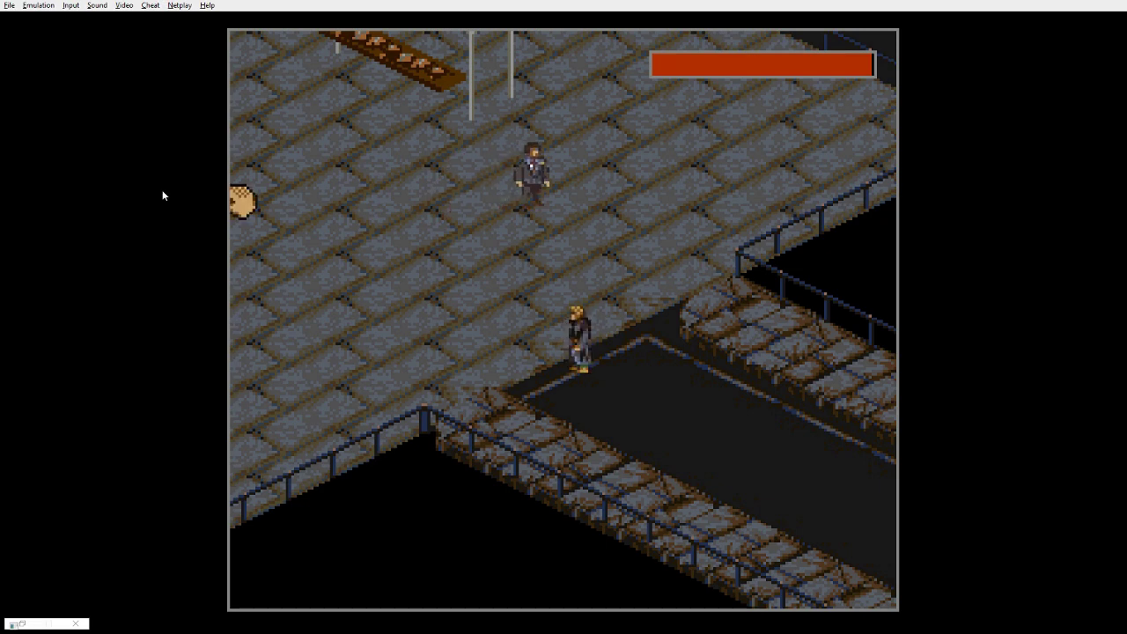
Hide the emulator's menu bar and test the mouse-controlled hand cursor around the character in the game.
key("Escape")
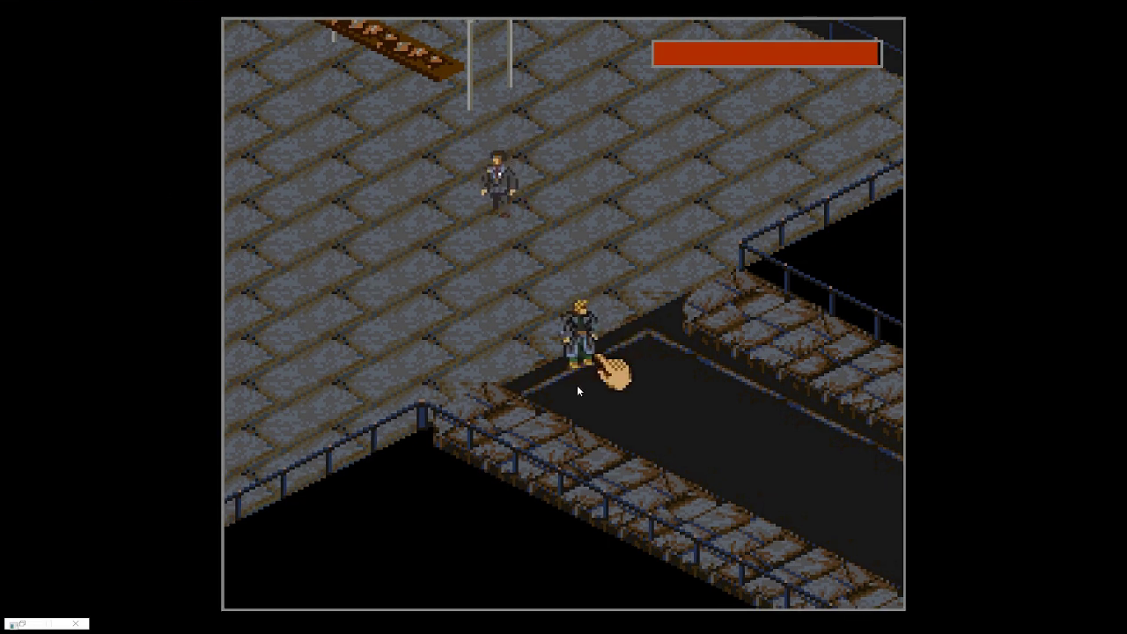
left_click(480, 305)
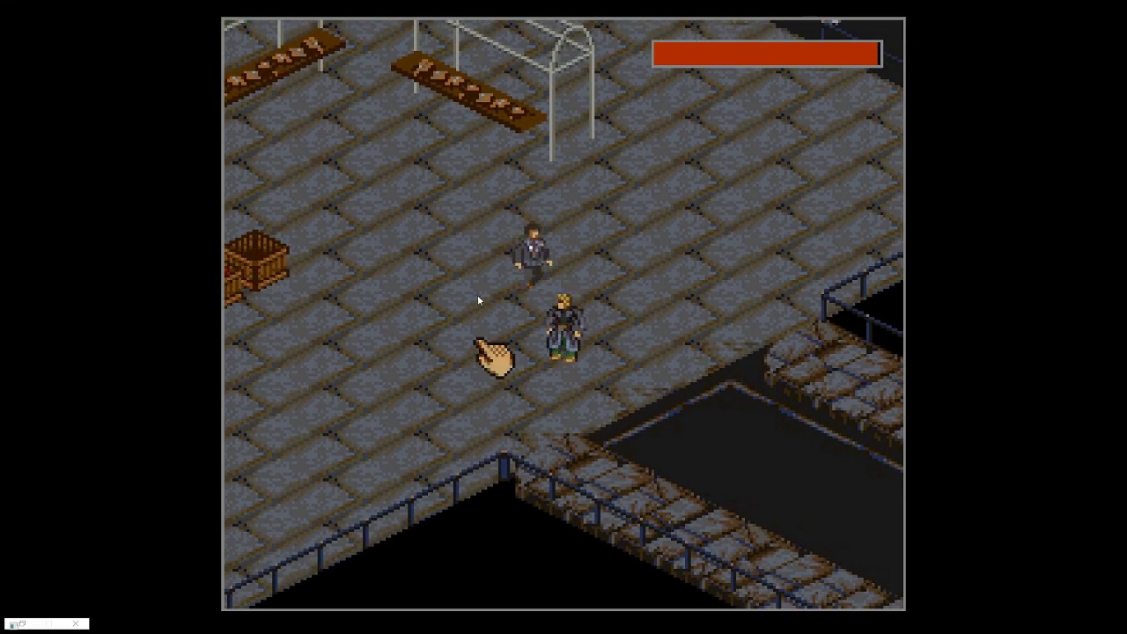
left_click(776, 237)
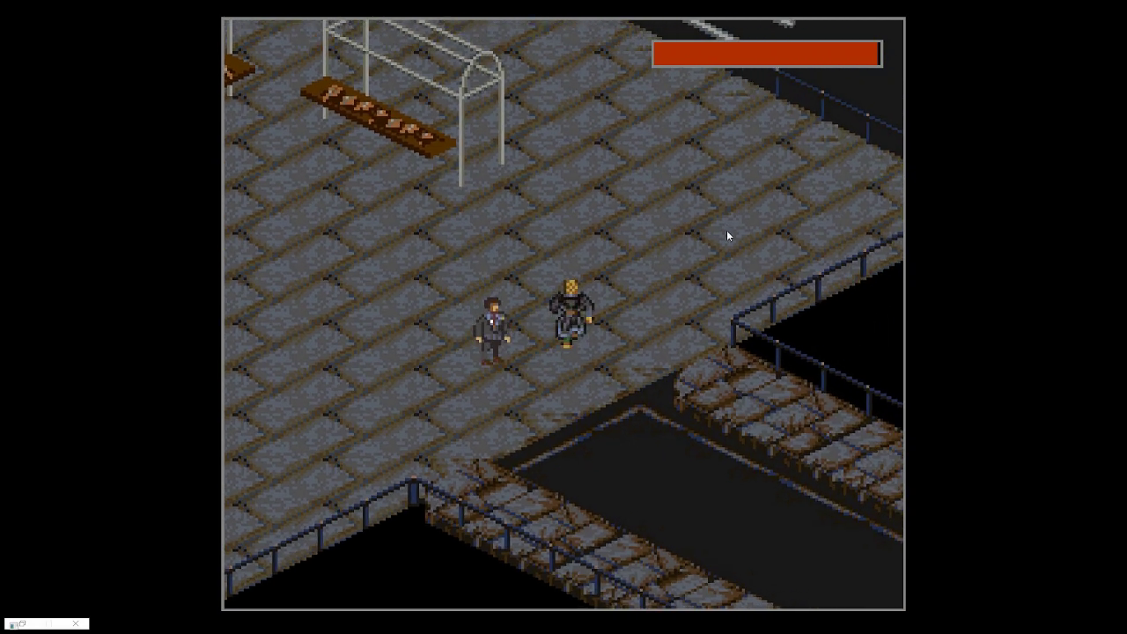
Walk the character around the market stalls to test the remapped movement controls.
key("Up")
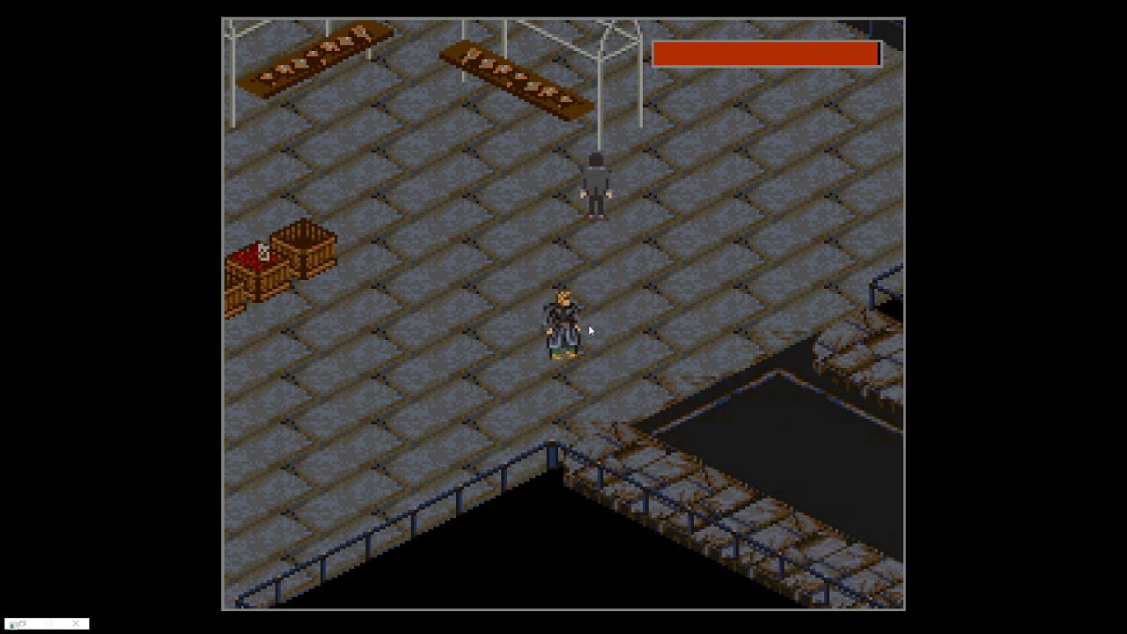
key("Up")
key("Up")
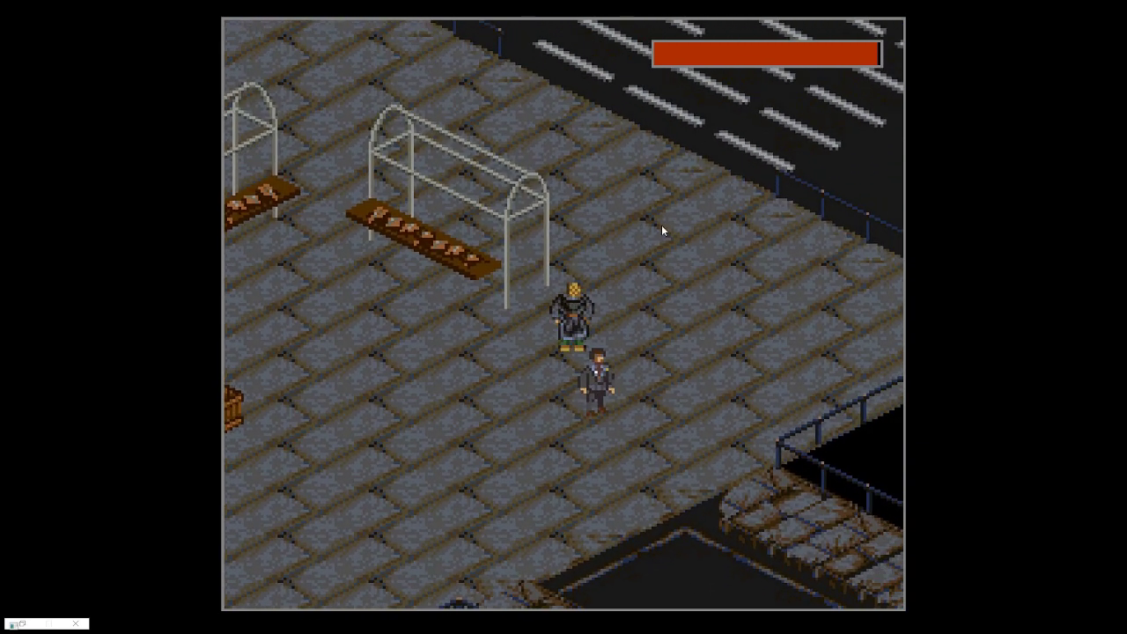
key("Right")
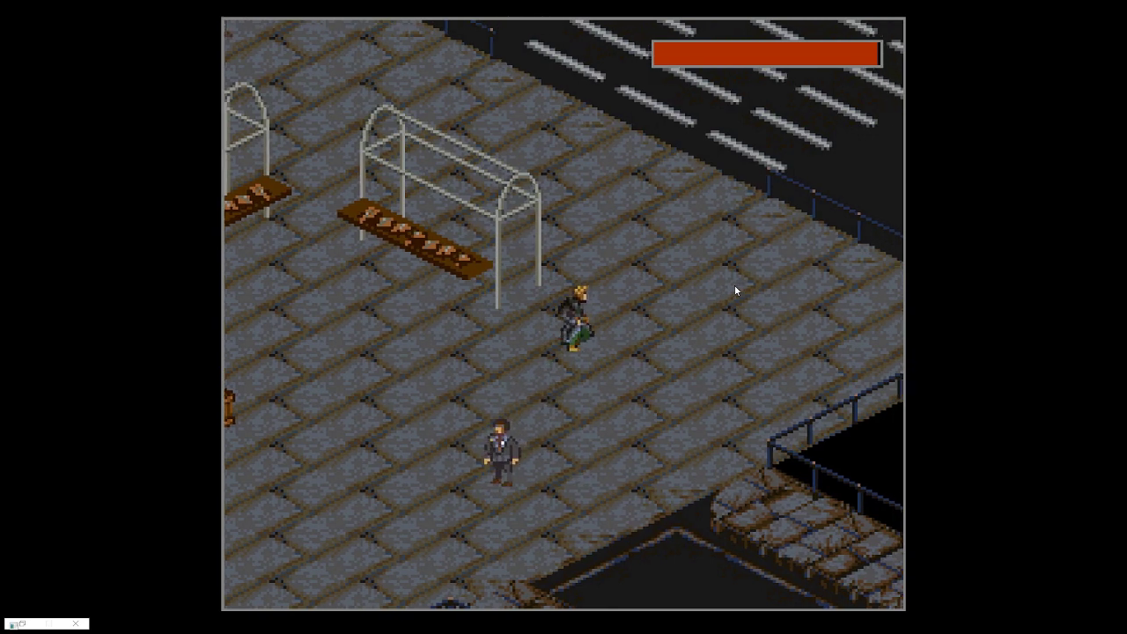
key("Up")
key("Down")
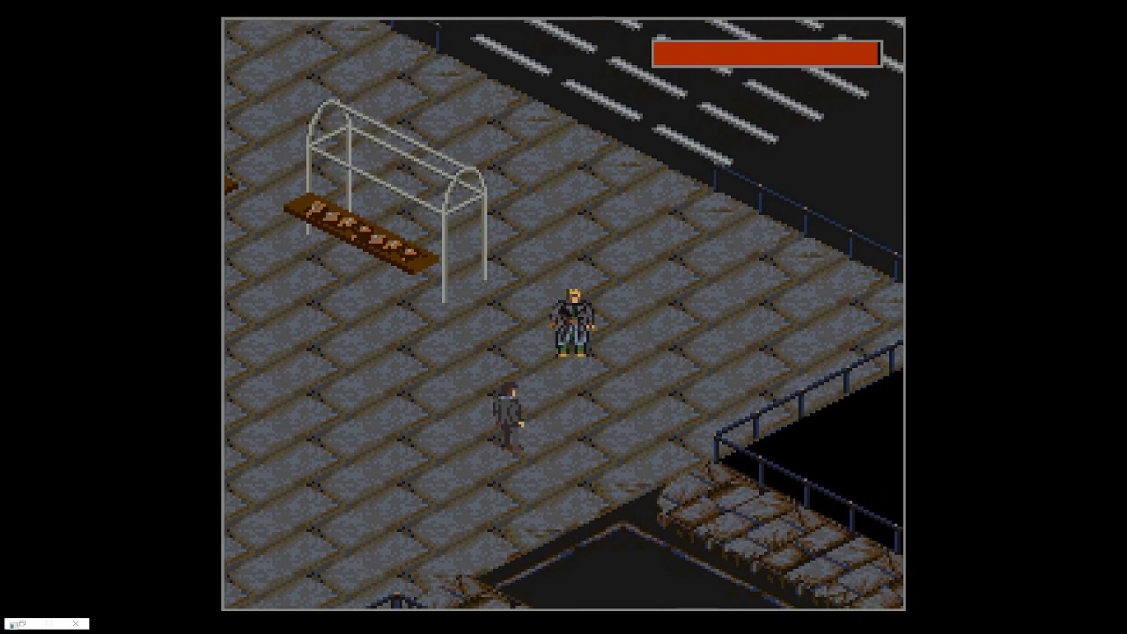